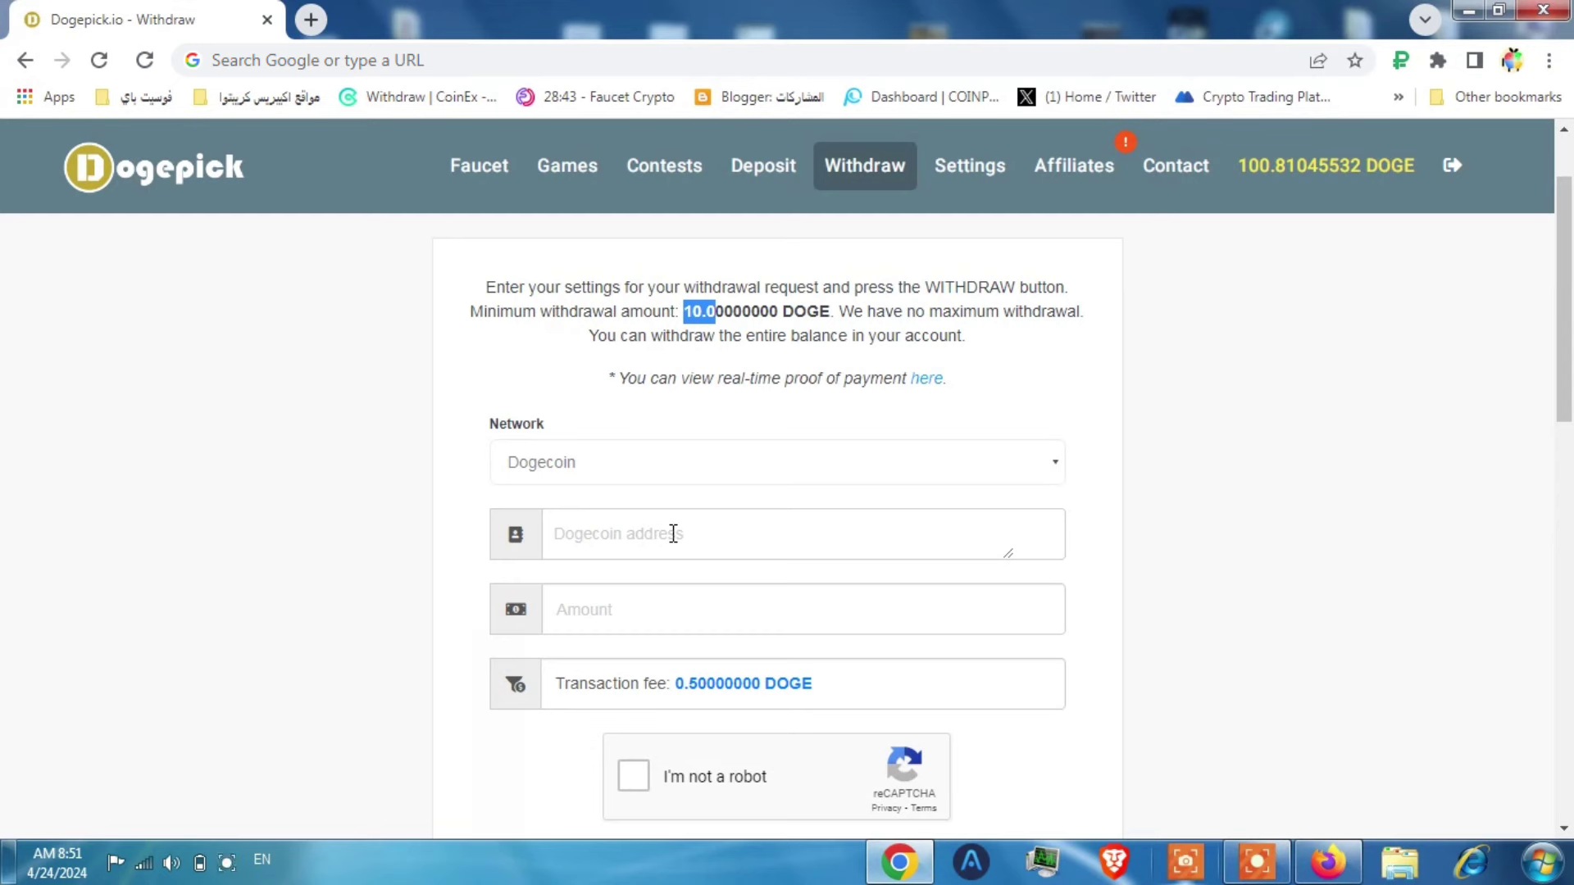
Switch to the Payeer account in Firefox, open the deposit page for the DOGE balance and copy its Dogecoin address.
left_click(1330, 867)
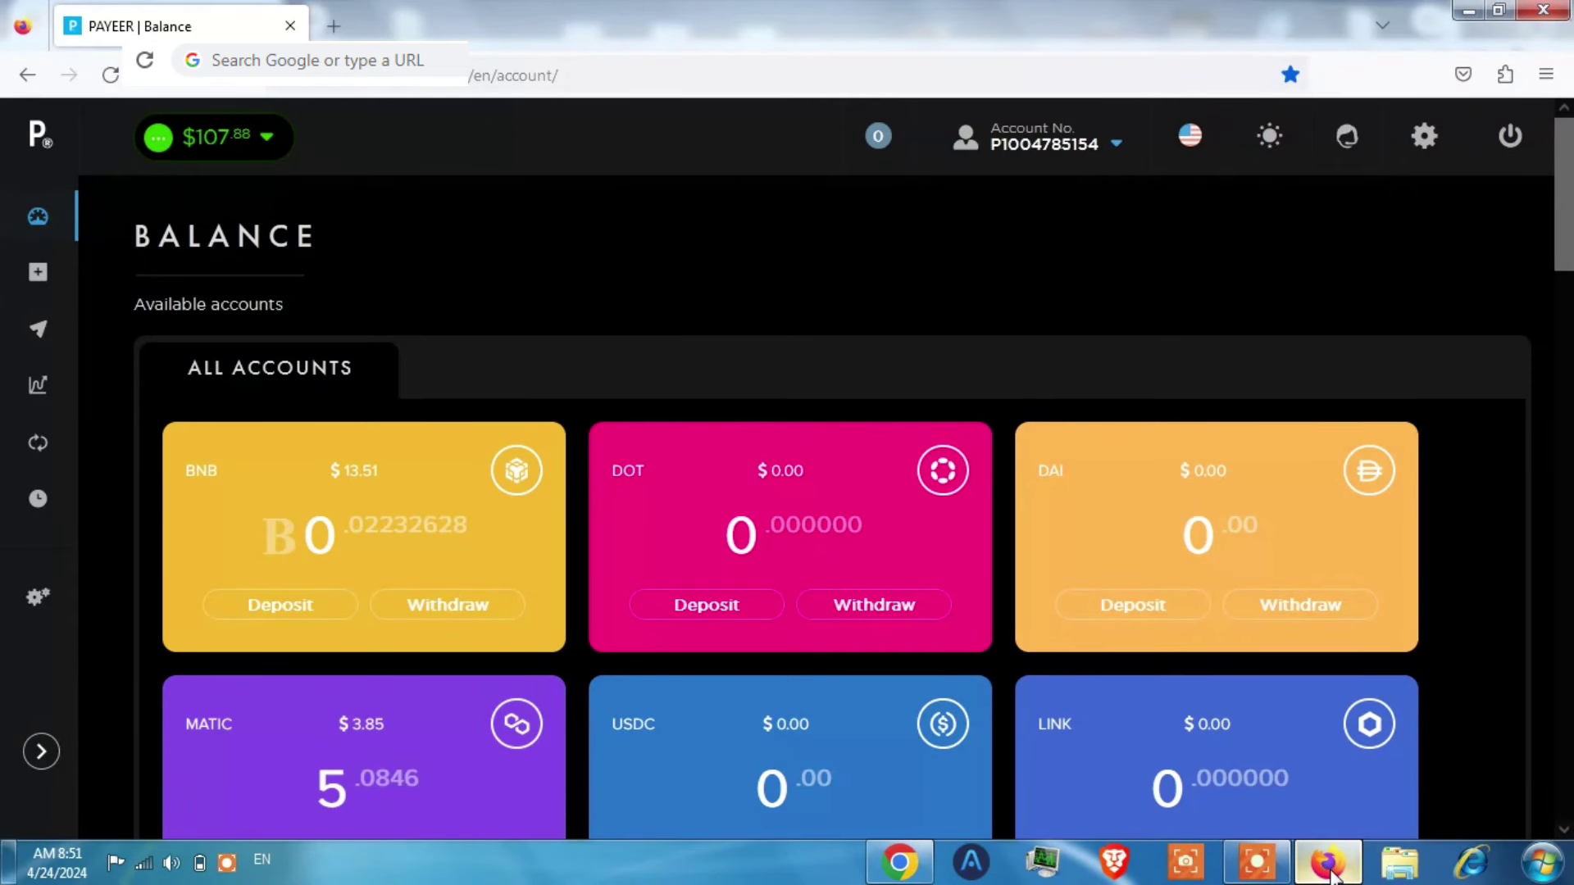
scroll(917, 569, "down", 8)
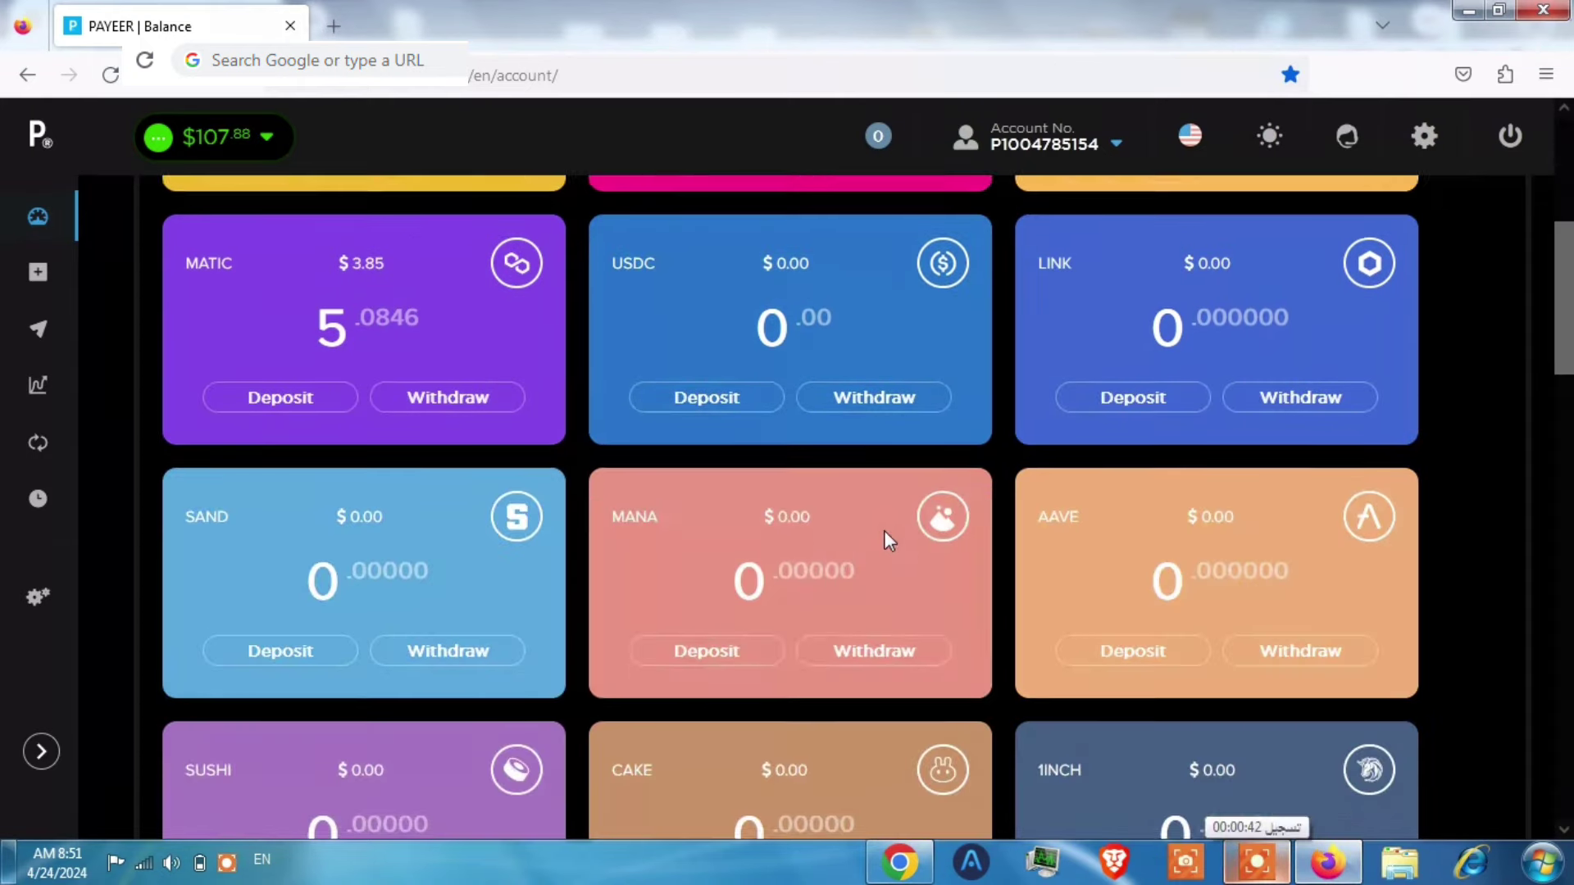
scroll(878, 530, "down", 6)
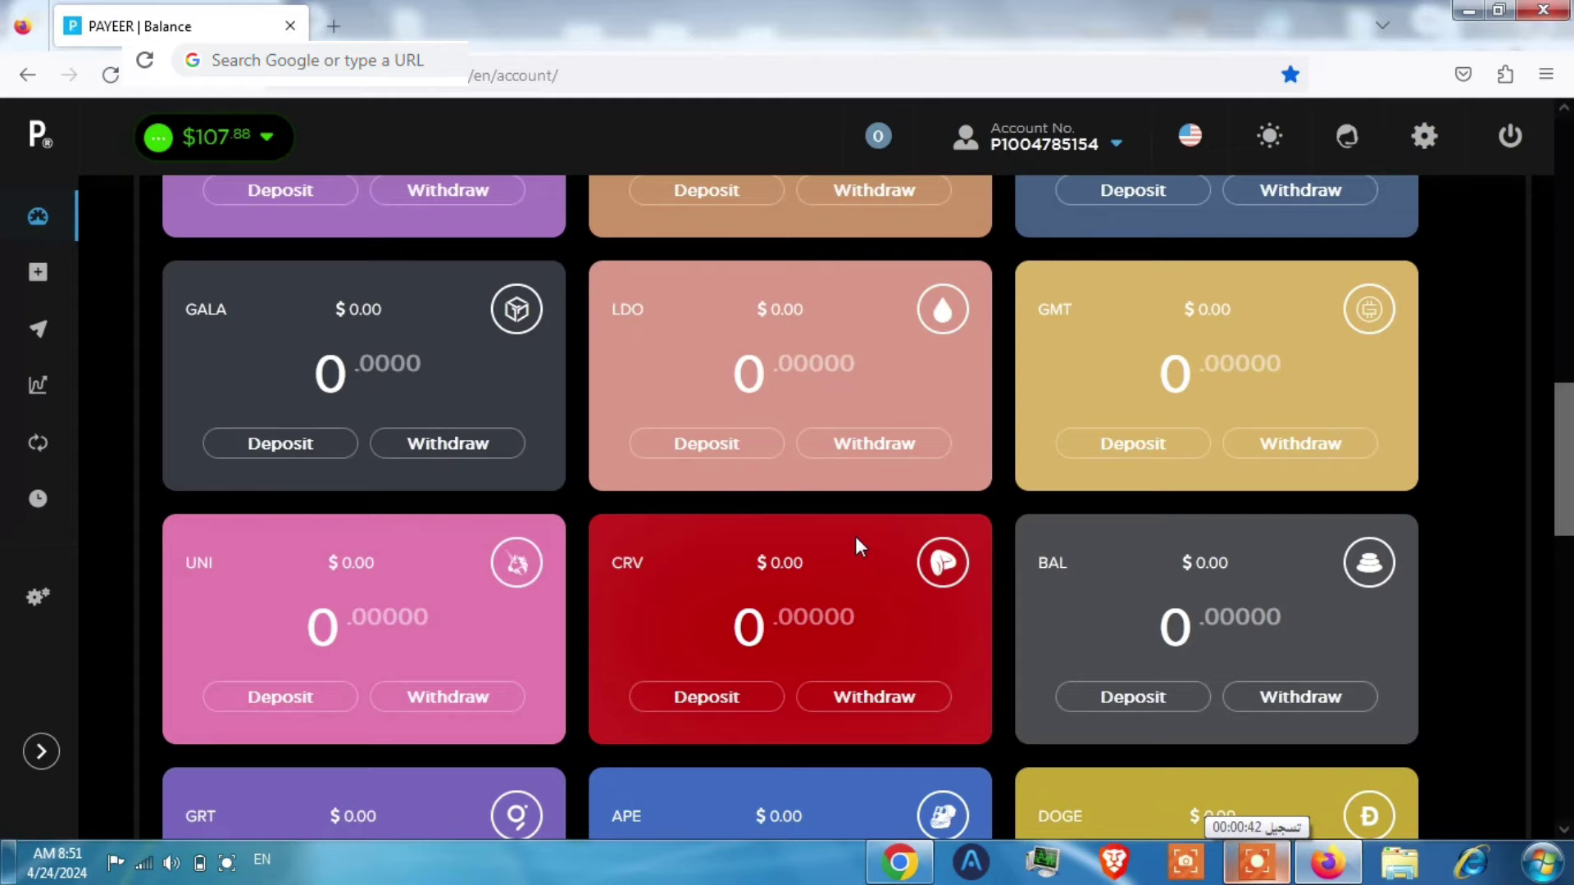
scroll(799, 537, "down", 4)
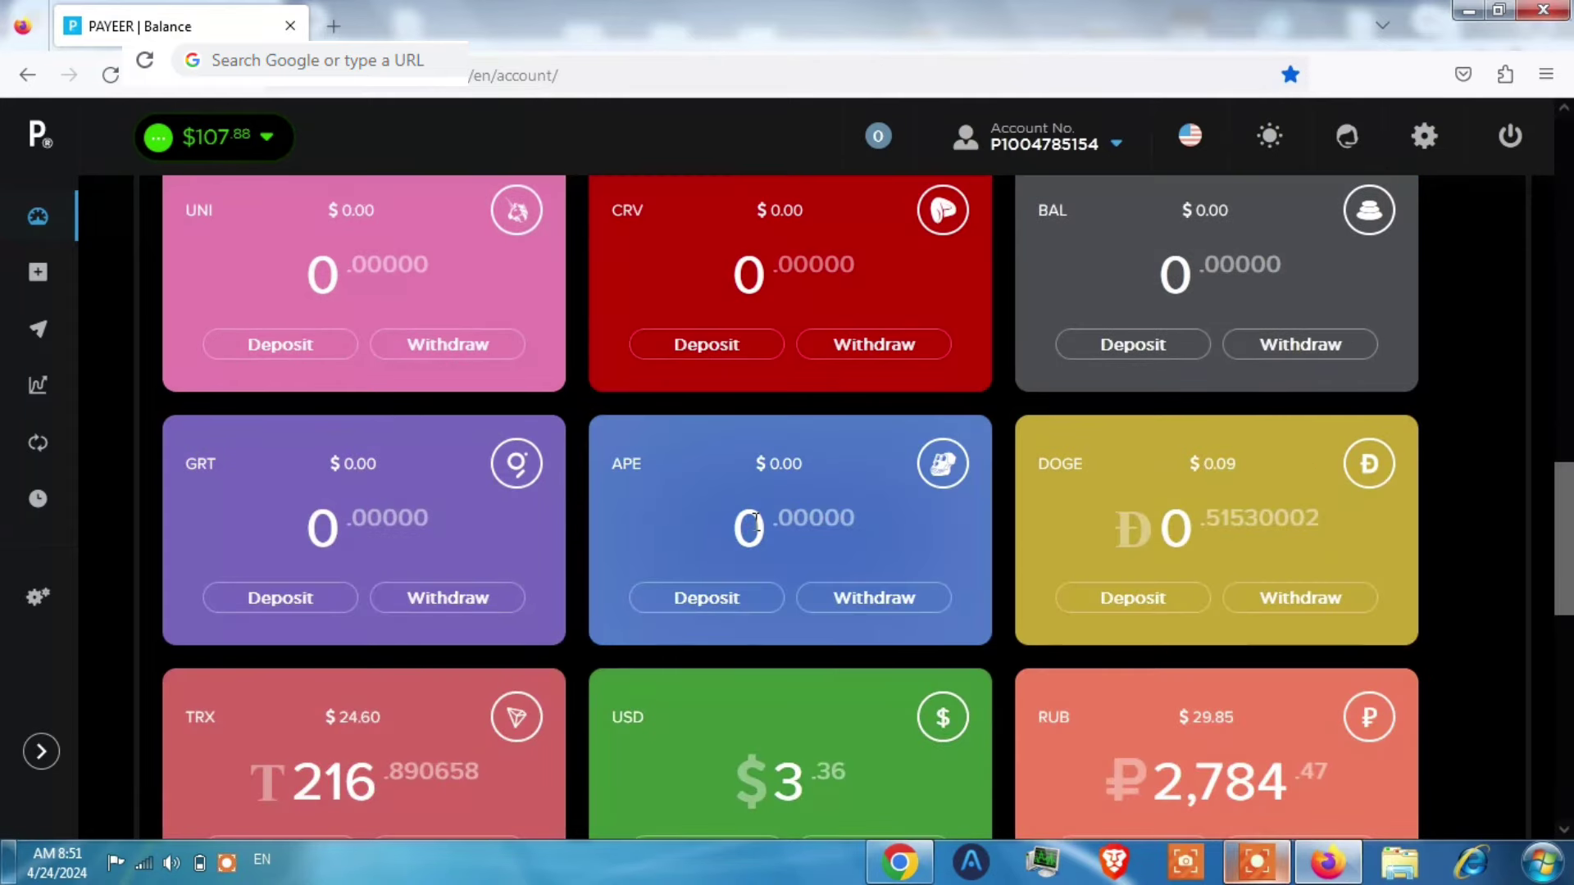
left_click(1127, 611)
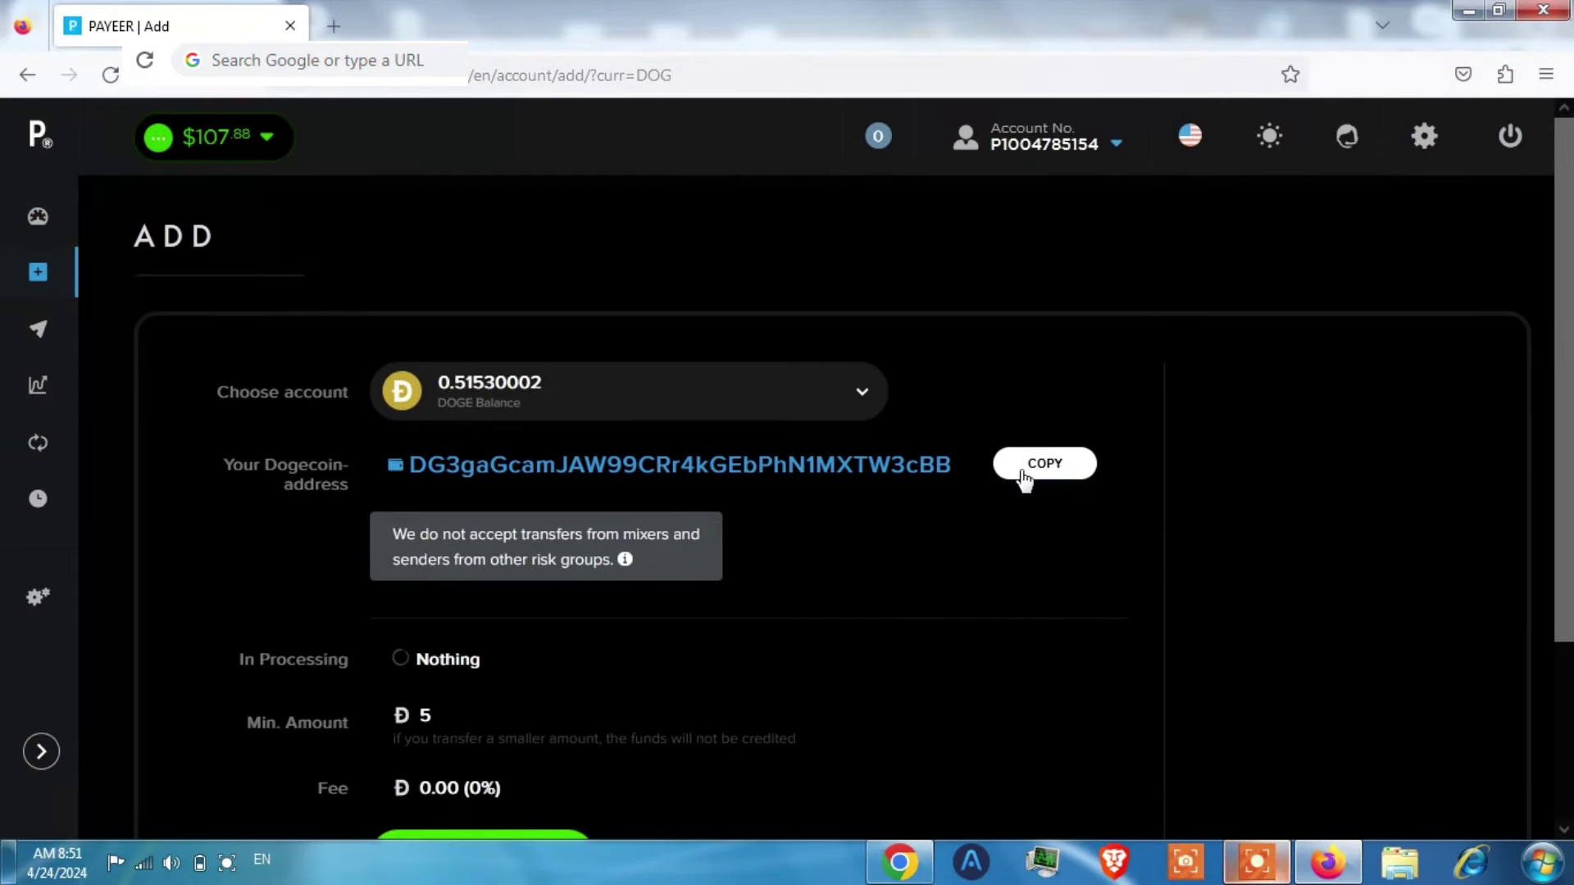
left_click(1027, 475)
left_click(474, 720)
Return to the Dogepick withdrawal form and paste the copied wallet address as the Dogecoin address.
left_click(1465, 11)
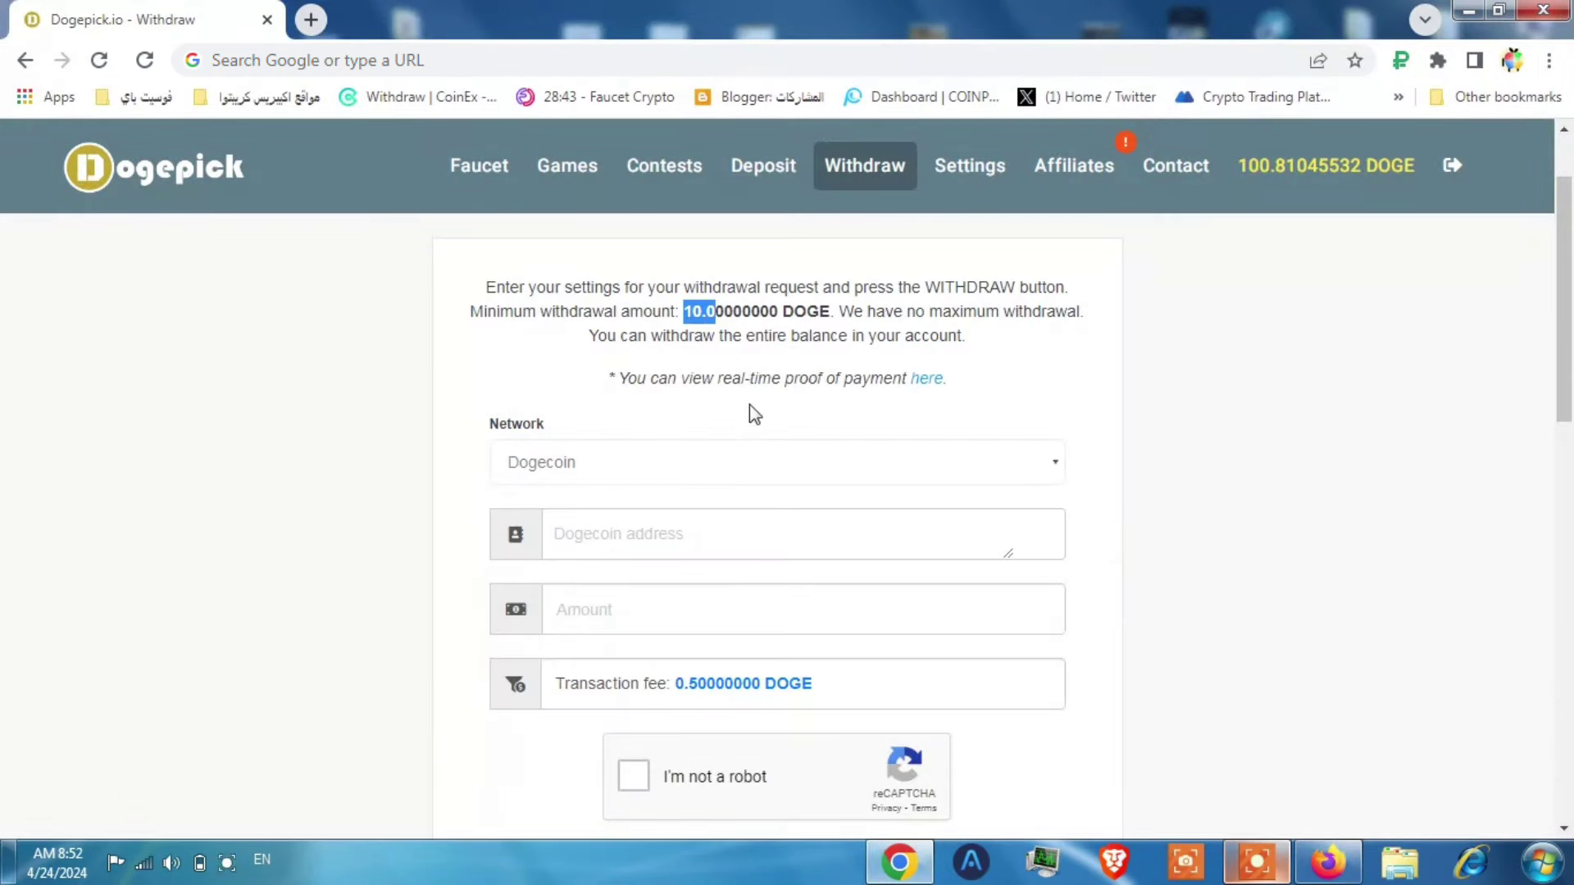
right_click(676, 542)
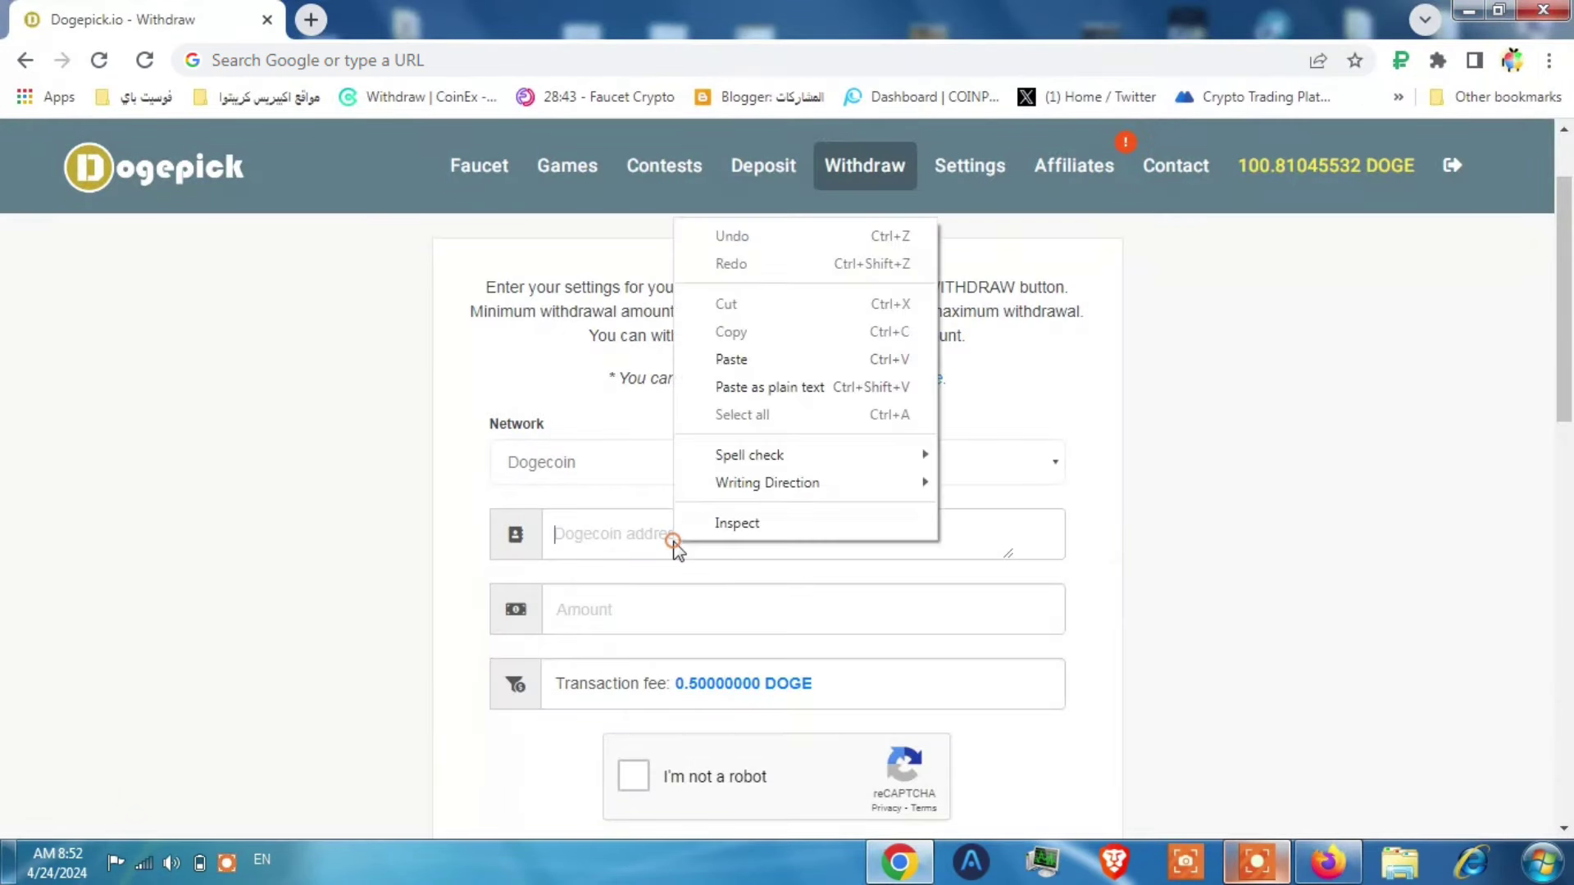
left_click(733, 355)
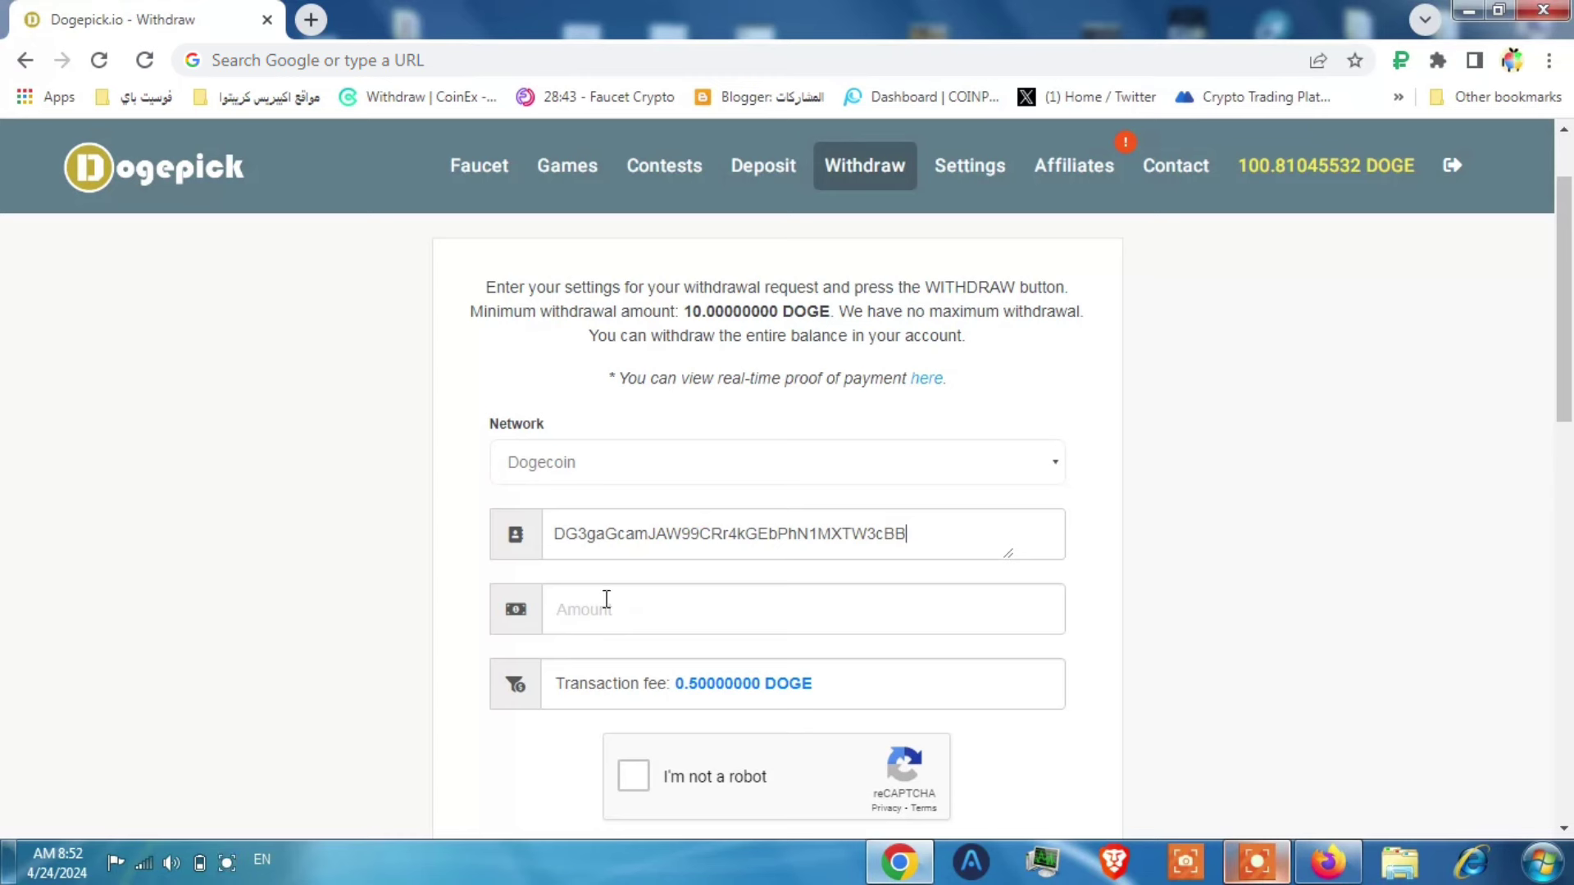
Submit a withdrawal of 100.5 DOGE with the captcha completed, and close the advertisement covering the withdrawal history.
left_click(607, 603)
type("100")
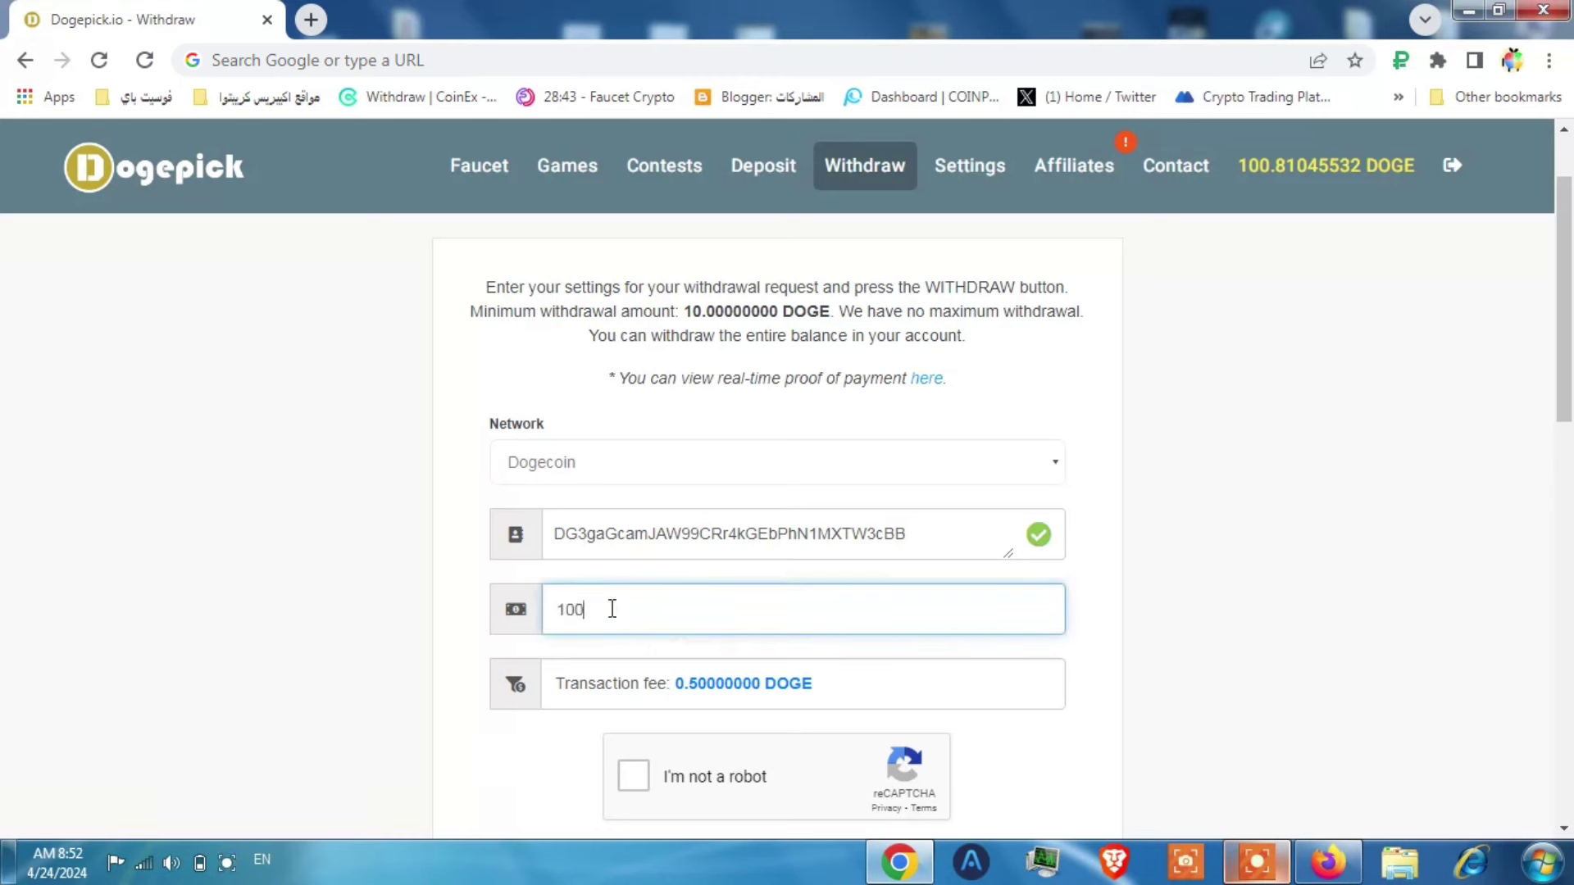
type(".5")
left_click(343, 585)
scroll(631, 610, "down", 1)
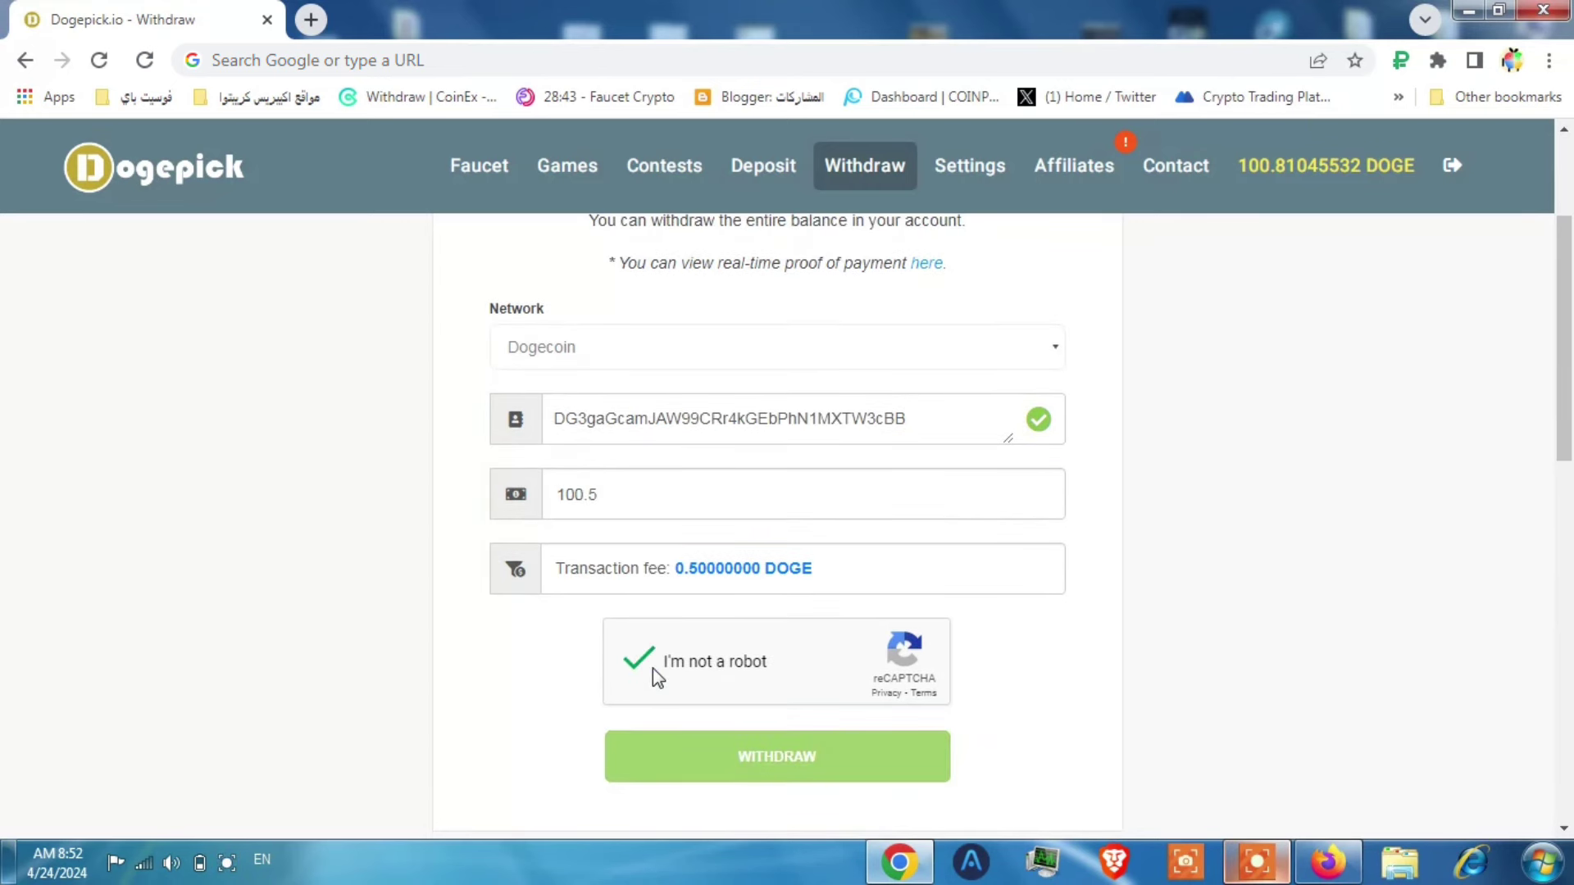
left_click(717, 762)
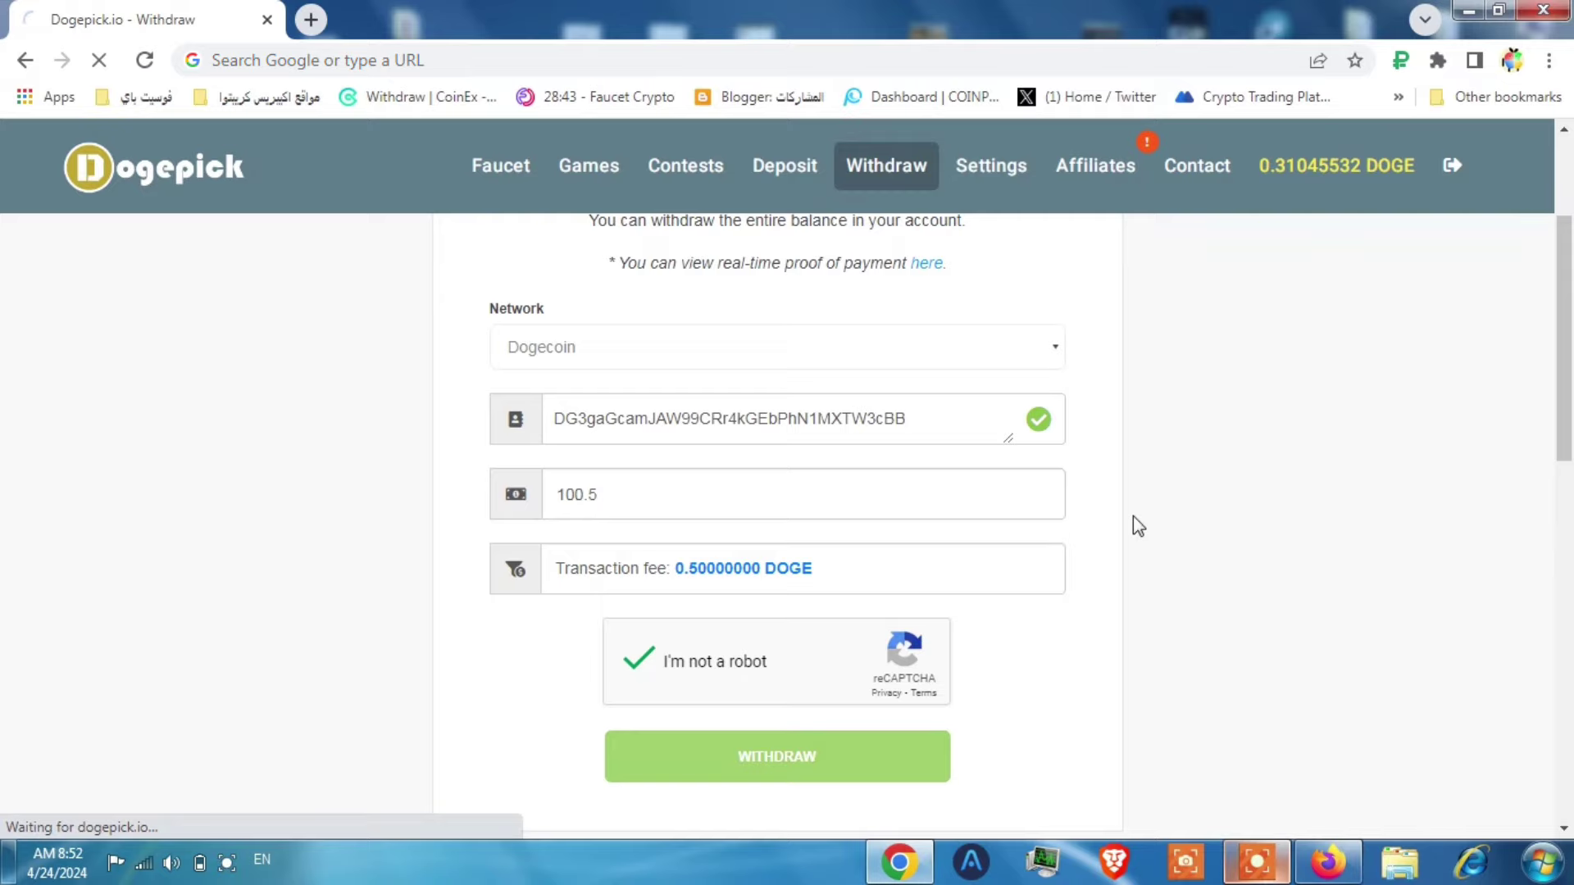
scroll(1131, 541, "down", 5)
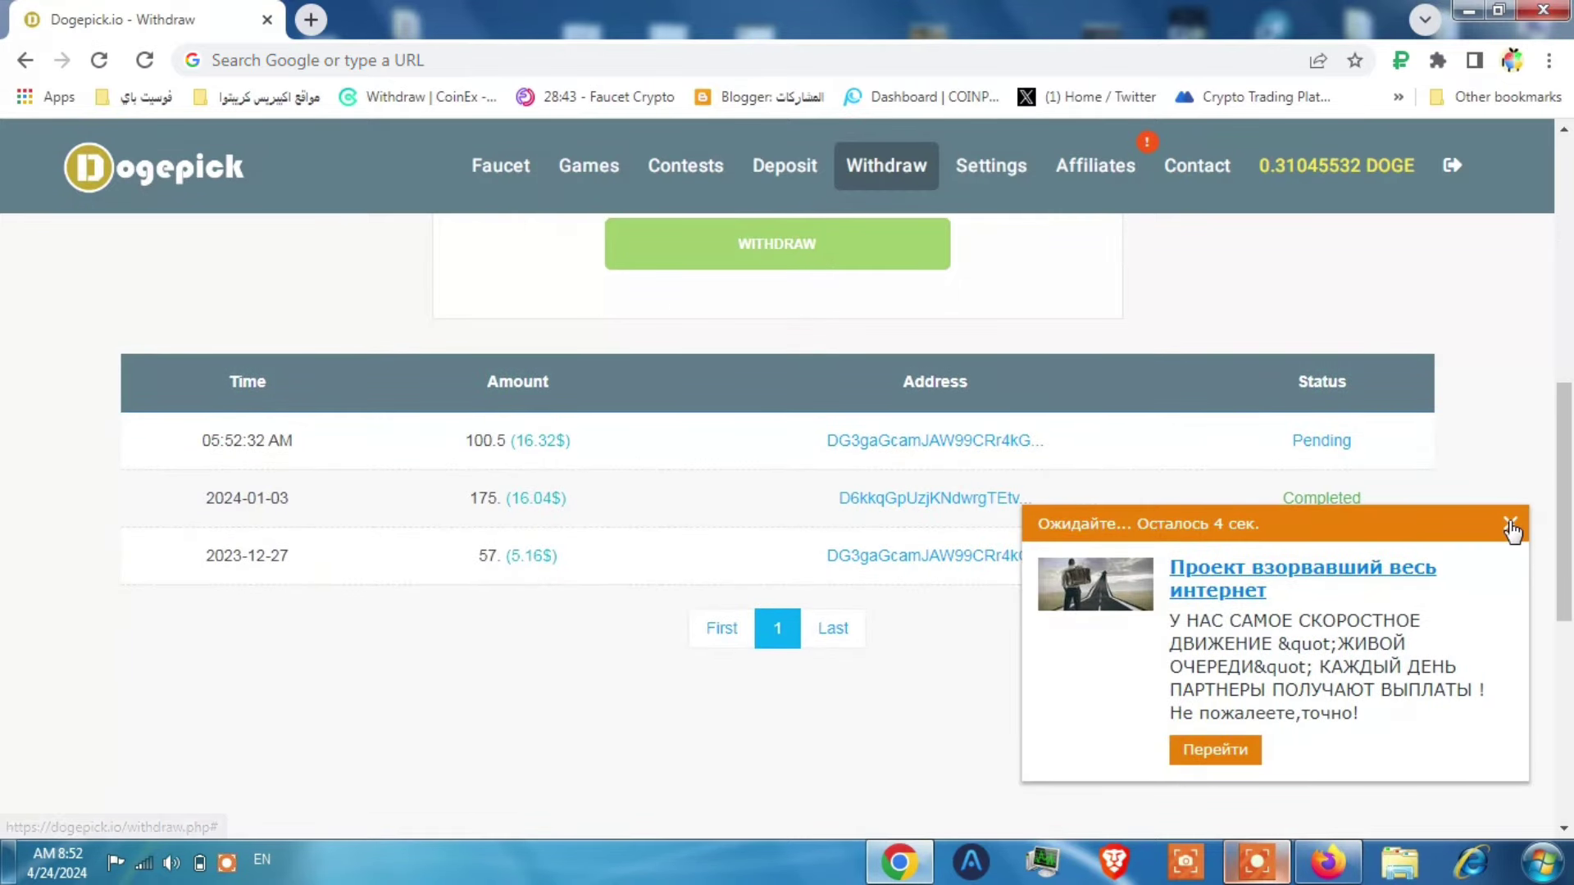
left_click(1512, 525)
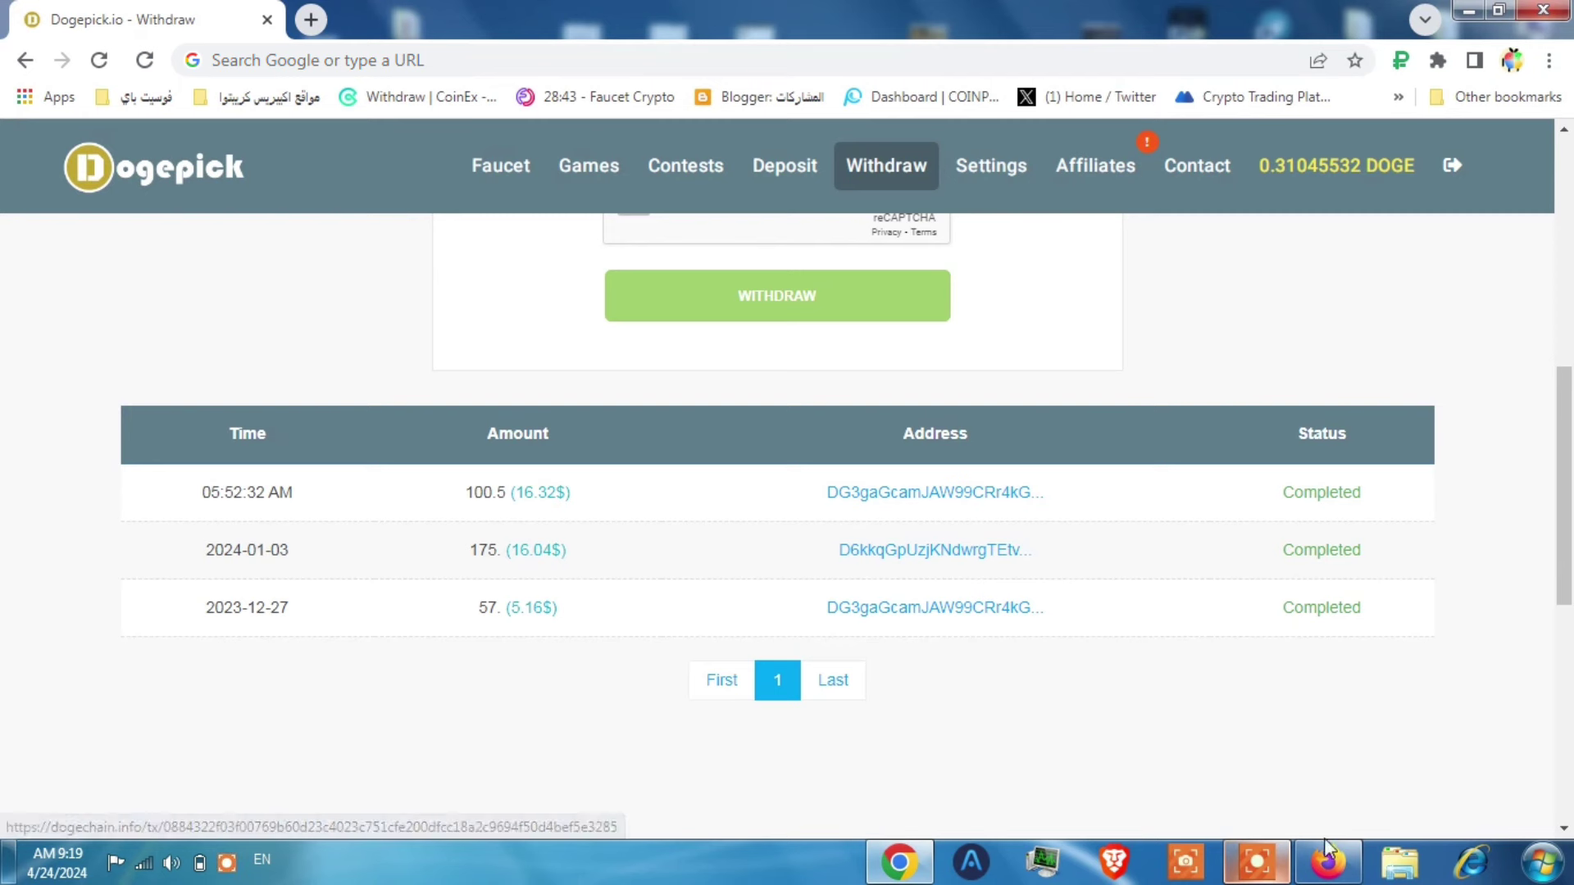
Switch to Payeer and check the transaction history and the DOGE balance for the incoming payment.
left_click(1328, 860)
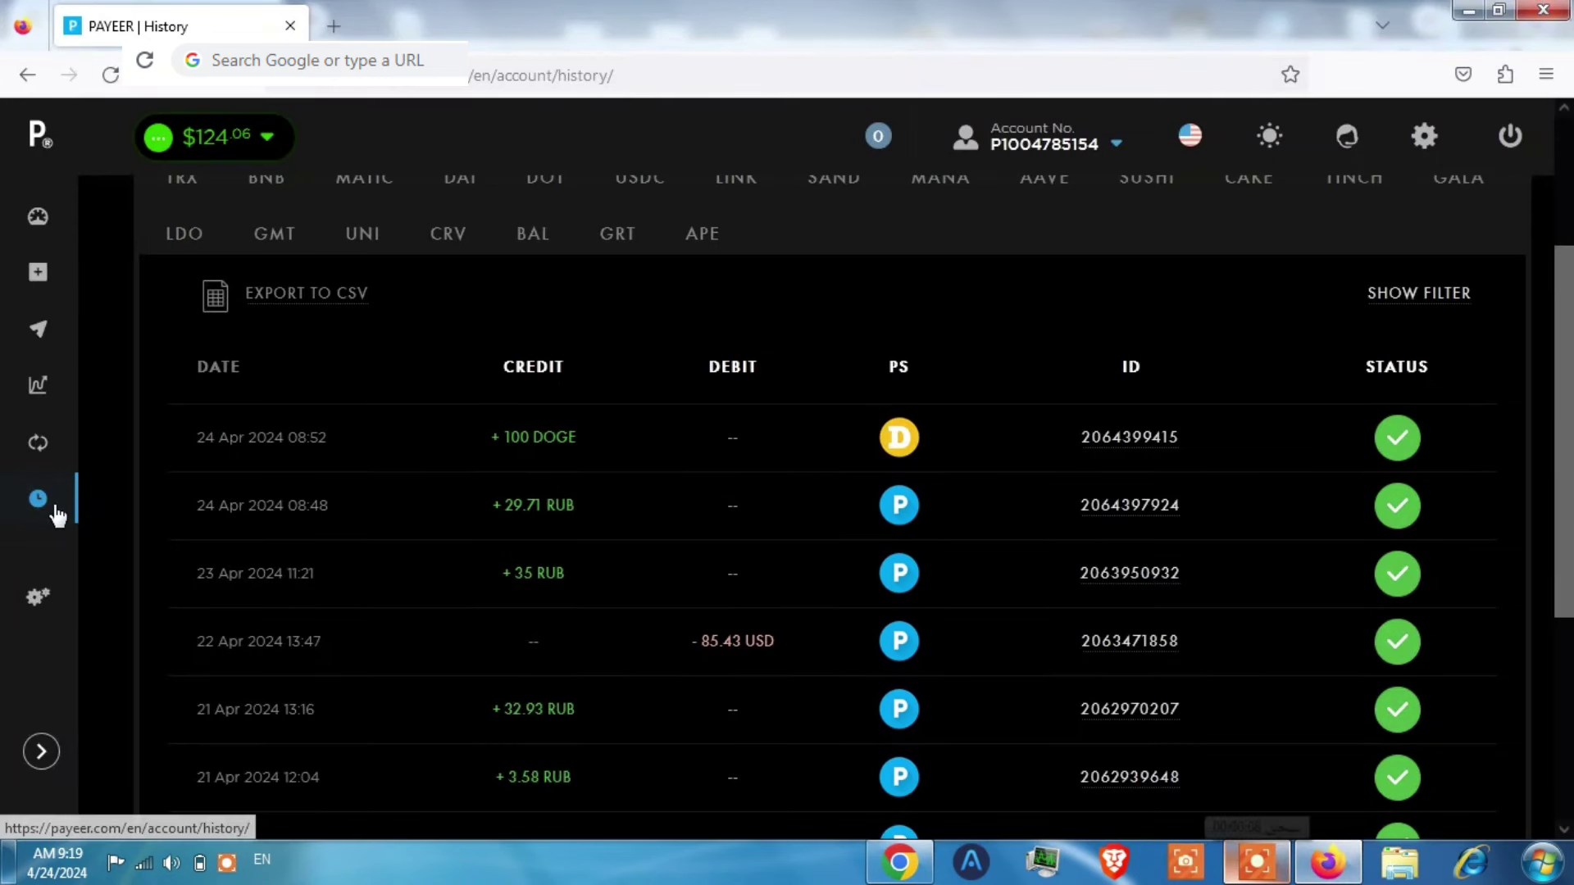
left_click(56, 510)
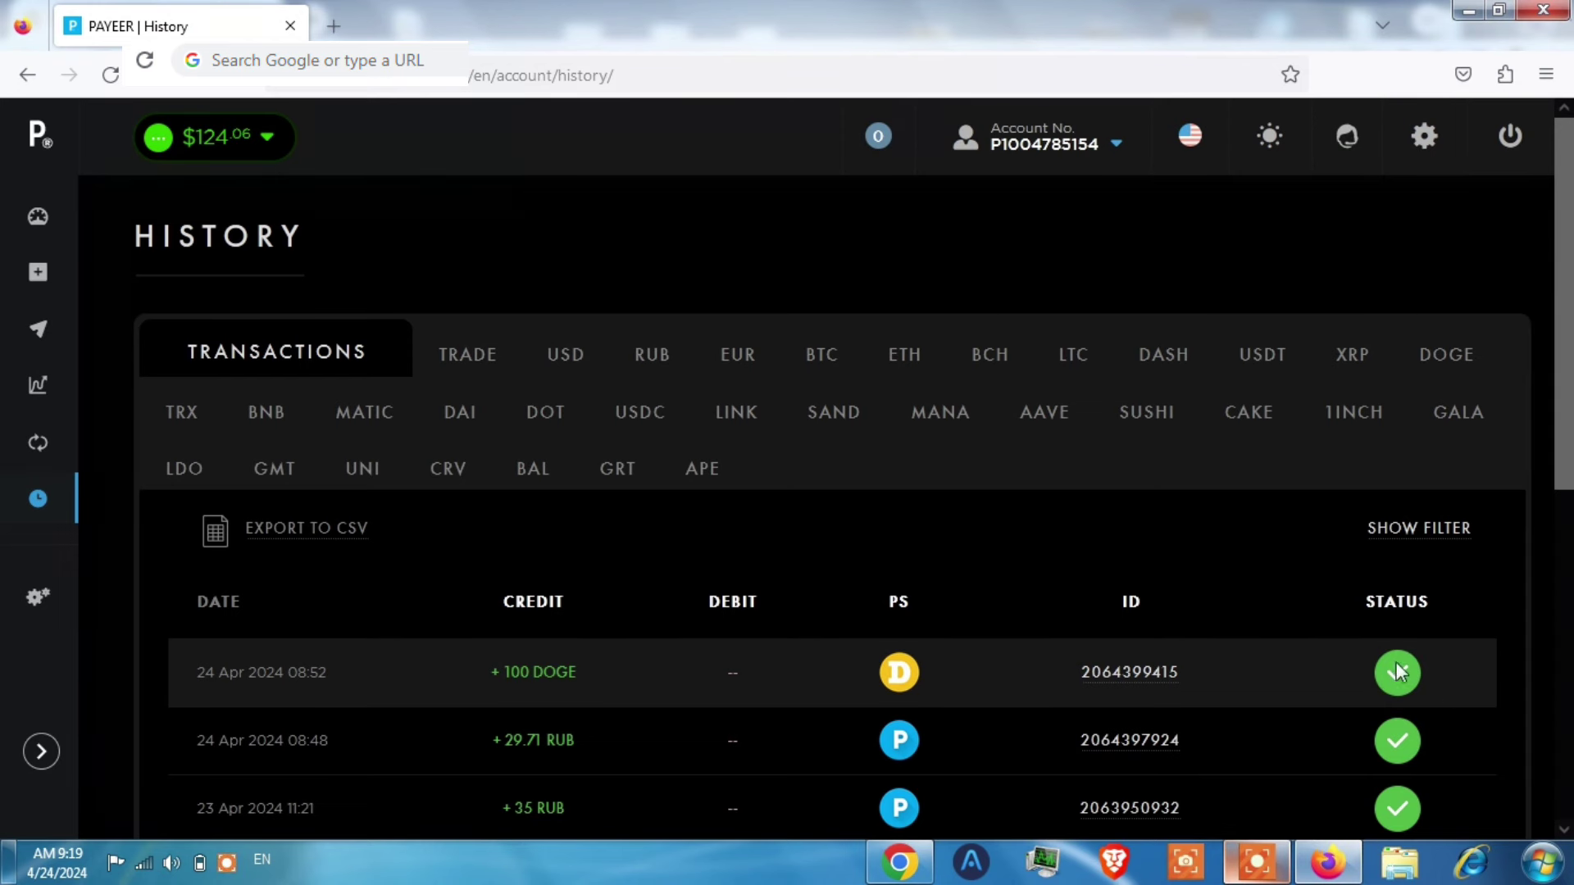
left_click(38, 216)
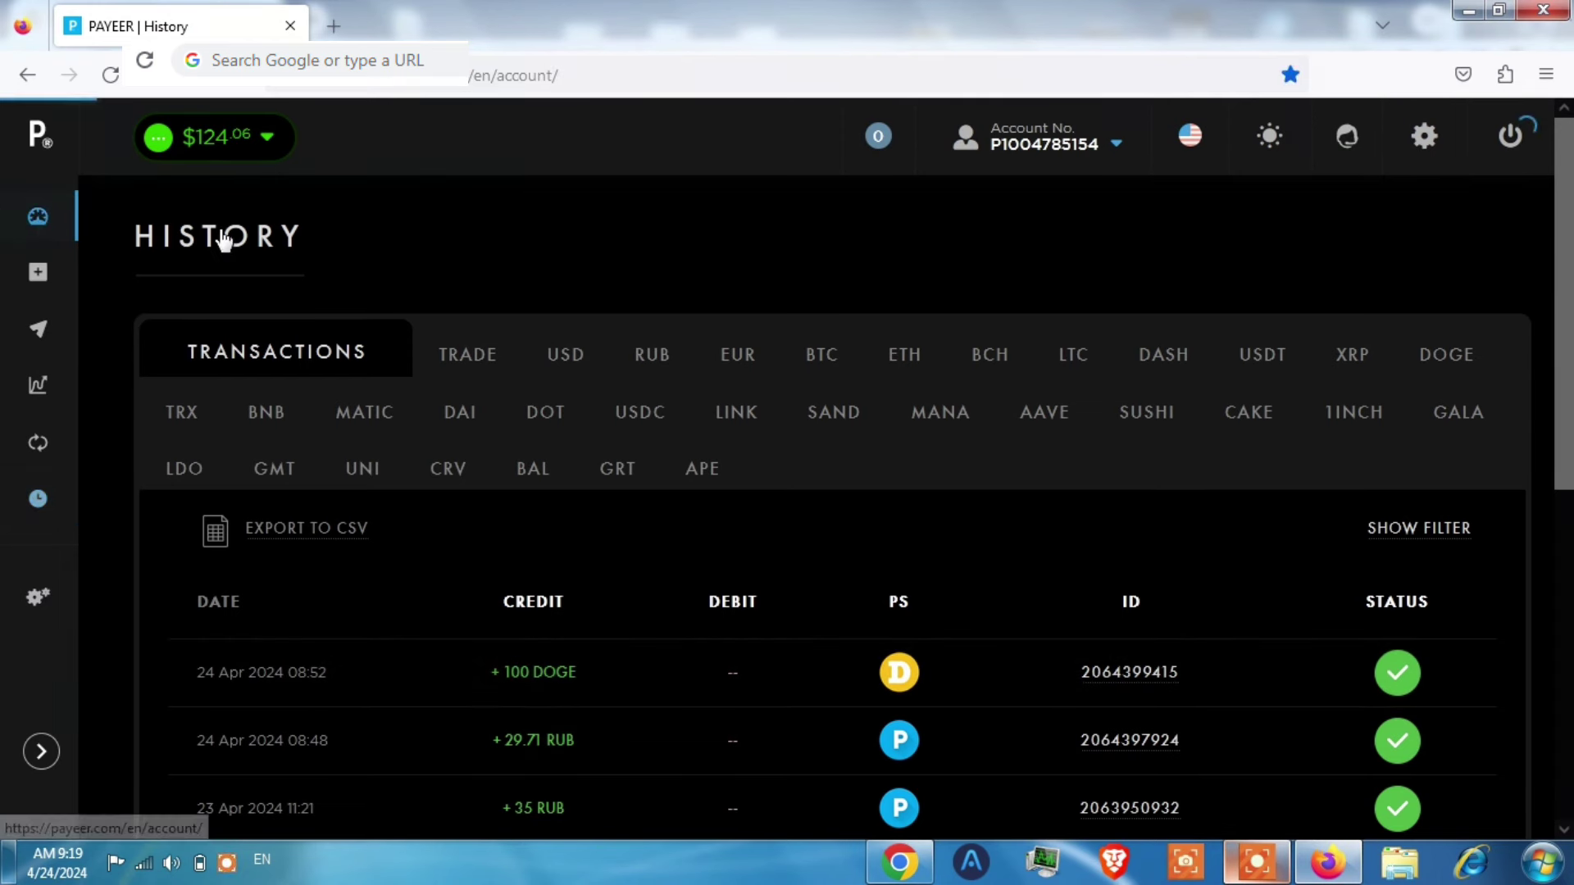
scroll(459, 443, "down", 5)
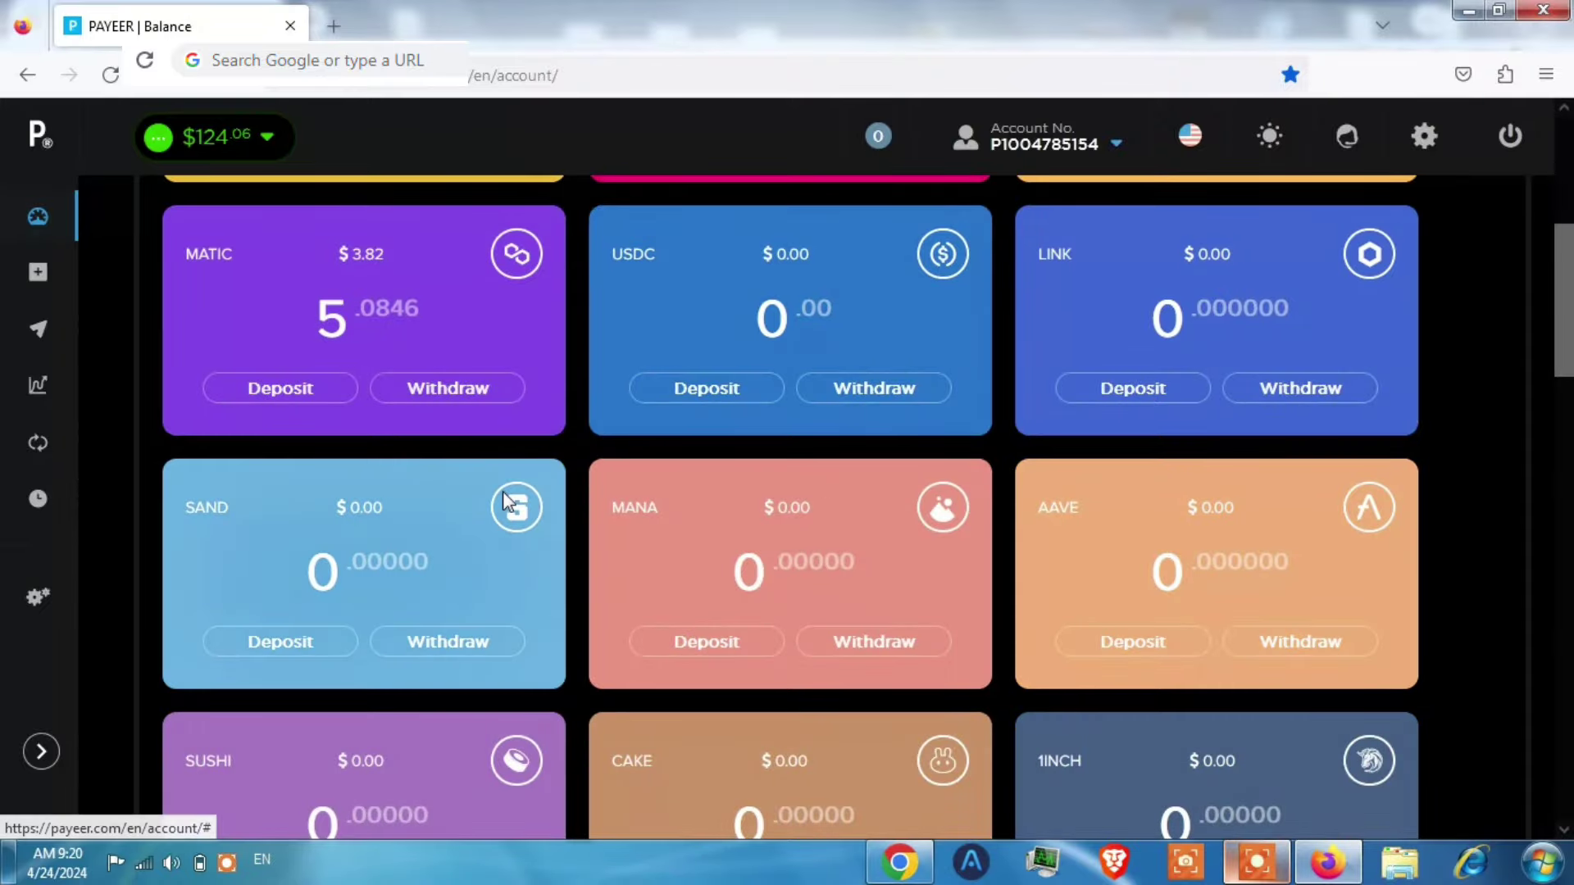
scroll(504, 490, "down", 10)
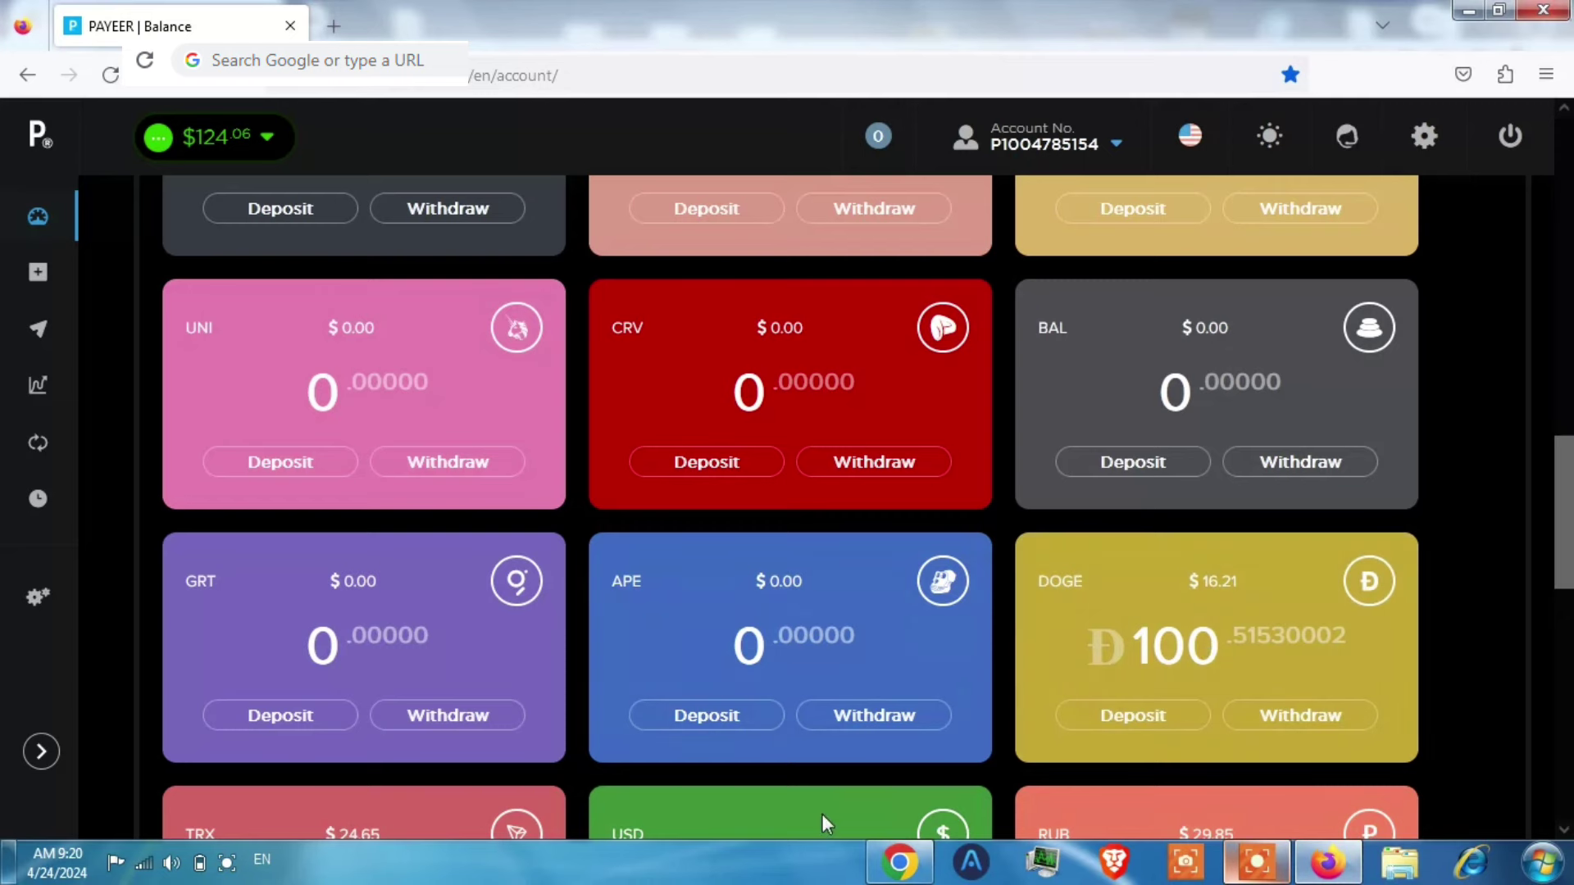
Switch to Chrome, pass the human verification on dogepick.io and open the sign-up form.
left_click(900, 862)
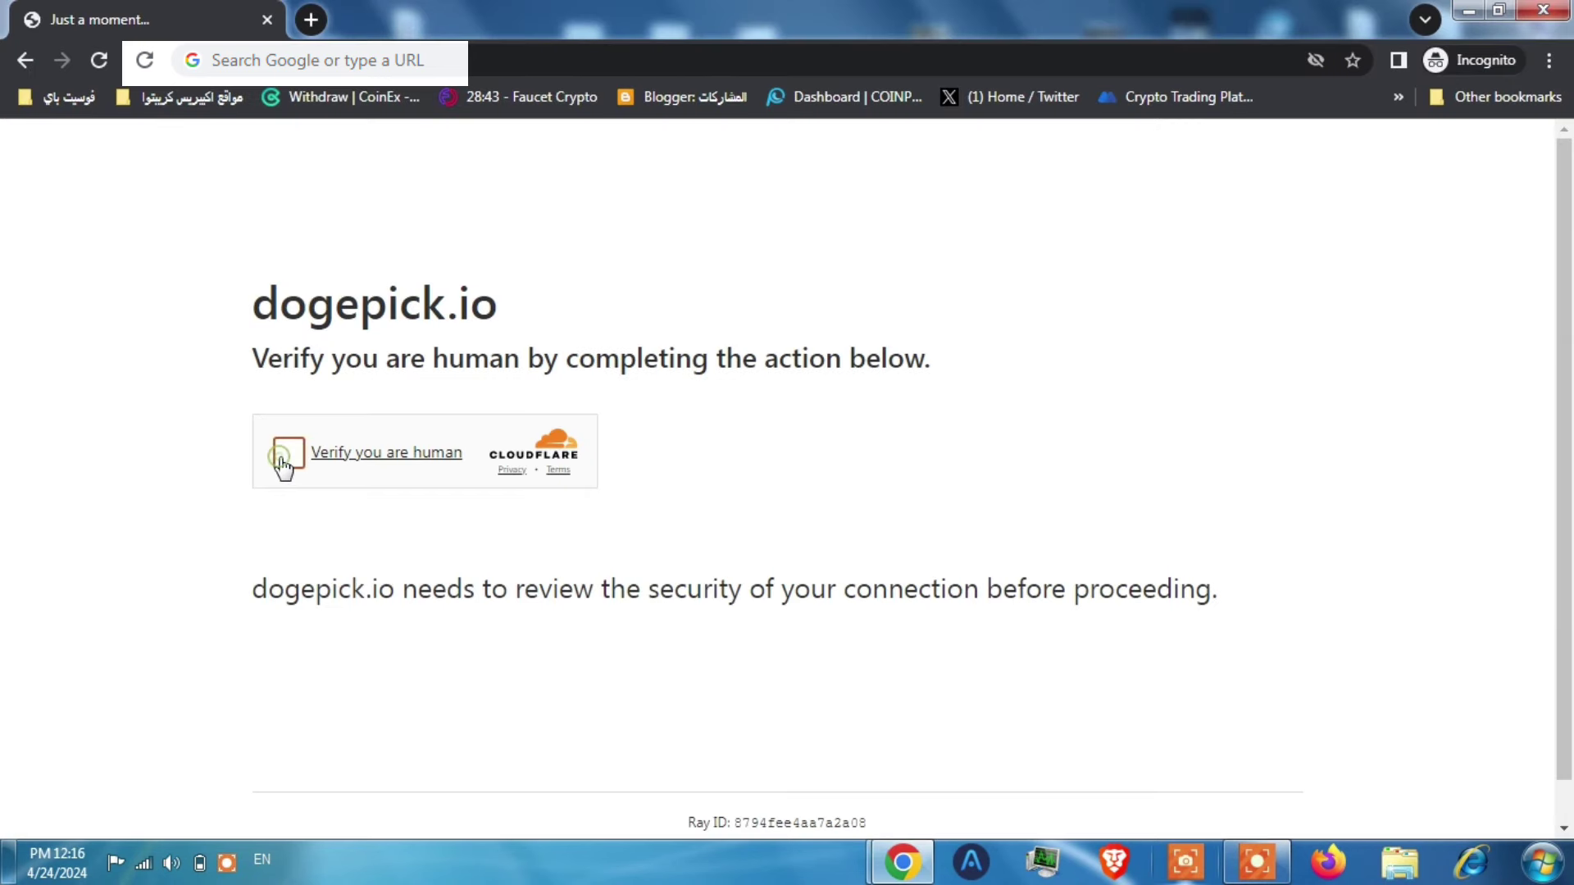
left_click(283, 462)
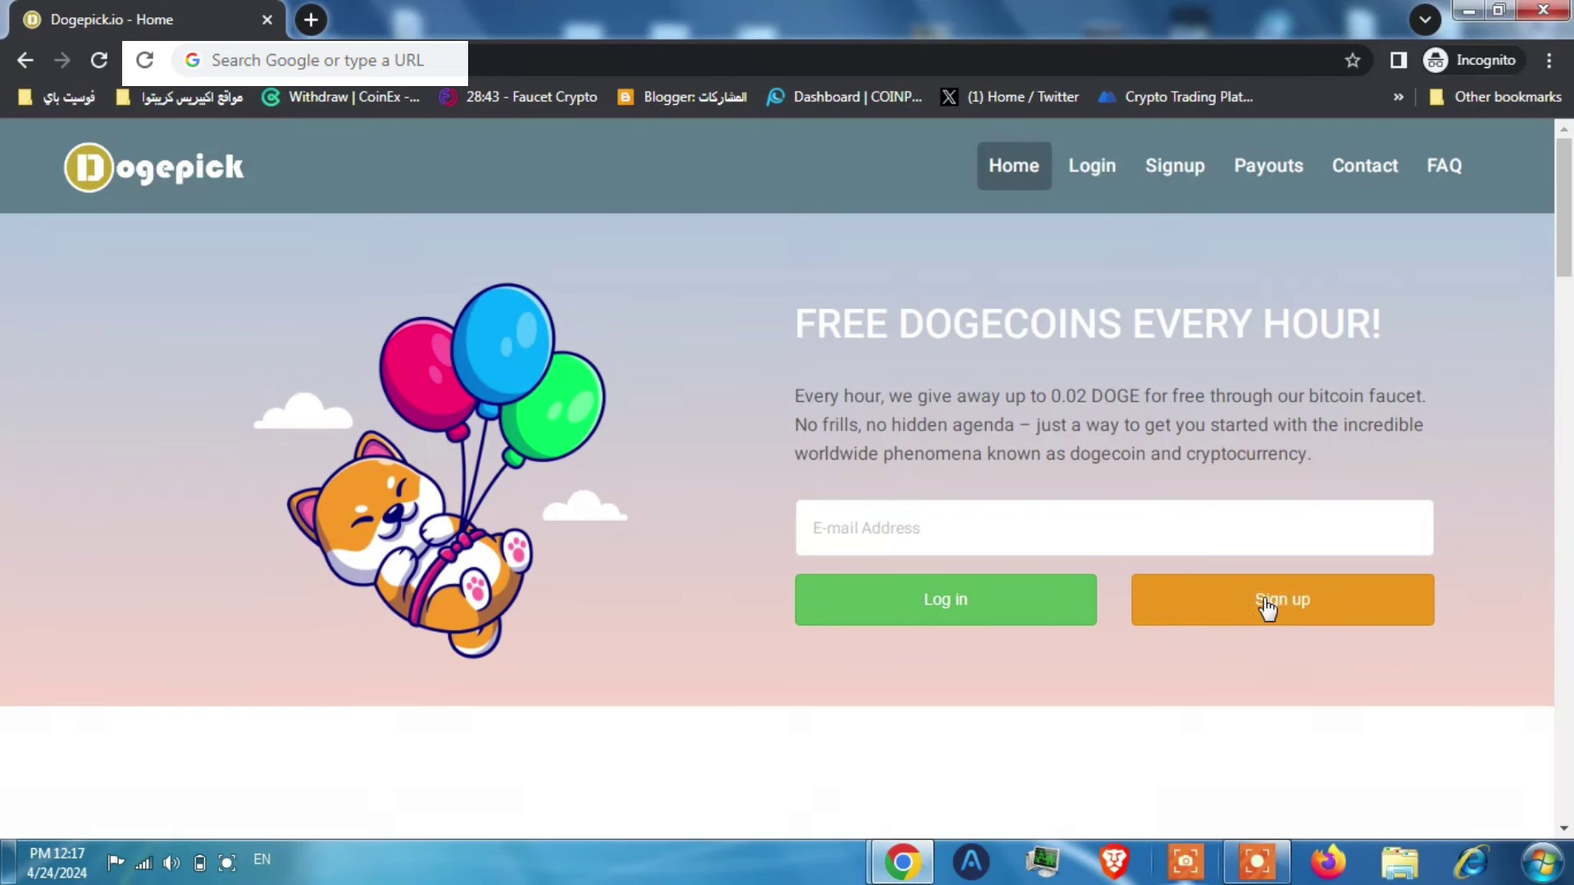
left_click(1308, 617)
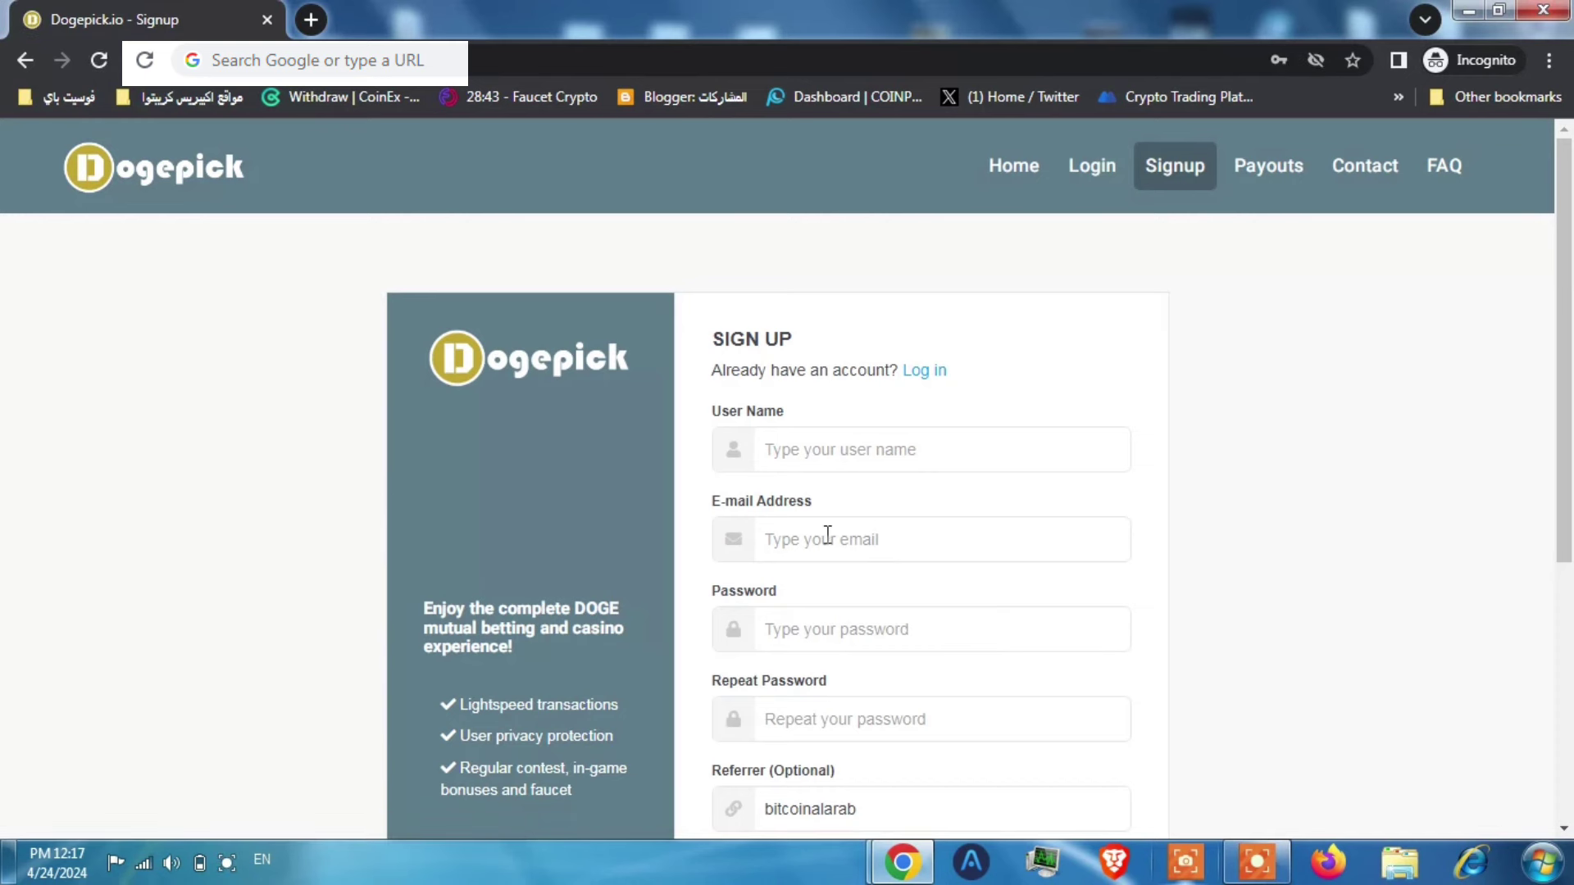
Review the fields of the Dogepick sign-up form and of the login page.
scroll(879, 572, "down", 2)
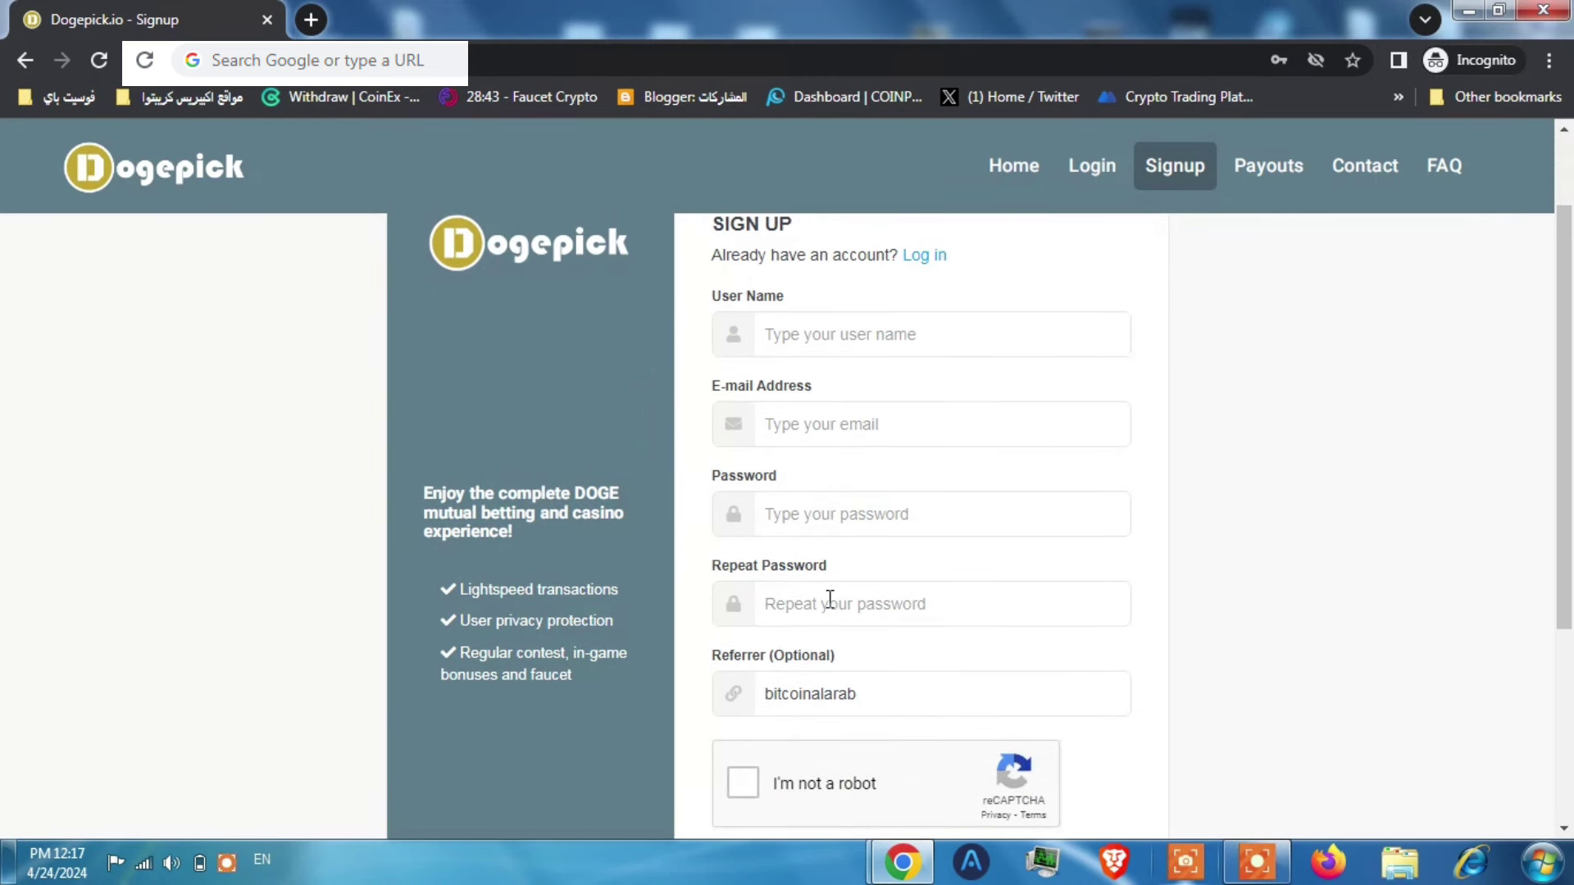
scroll(829, 599, "down", 4)
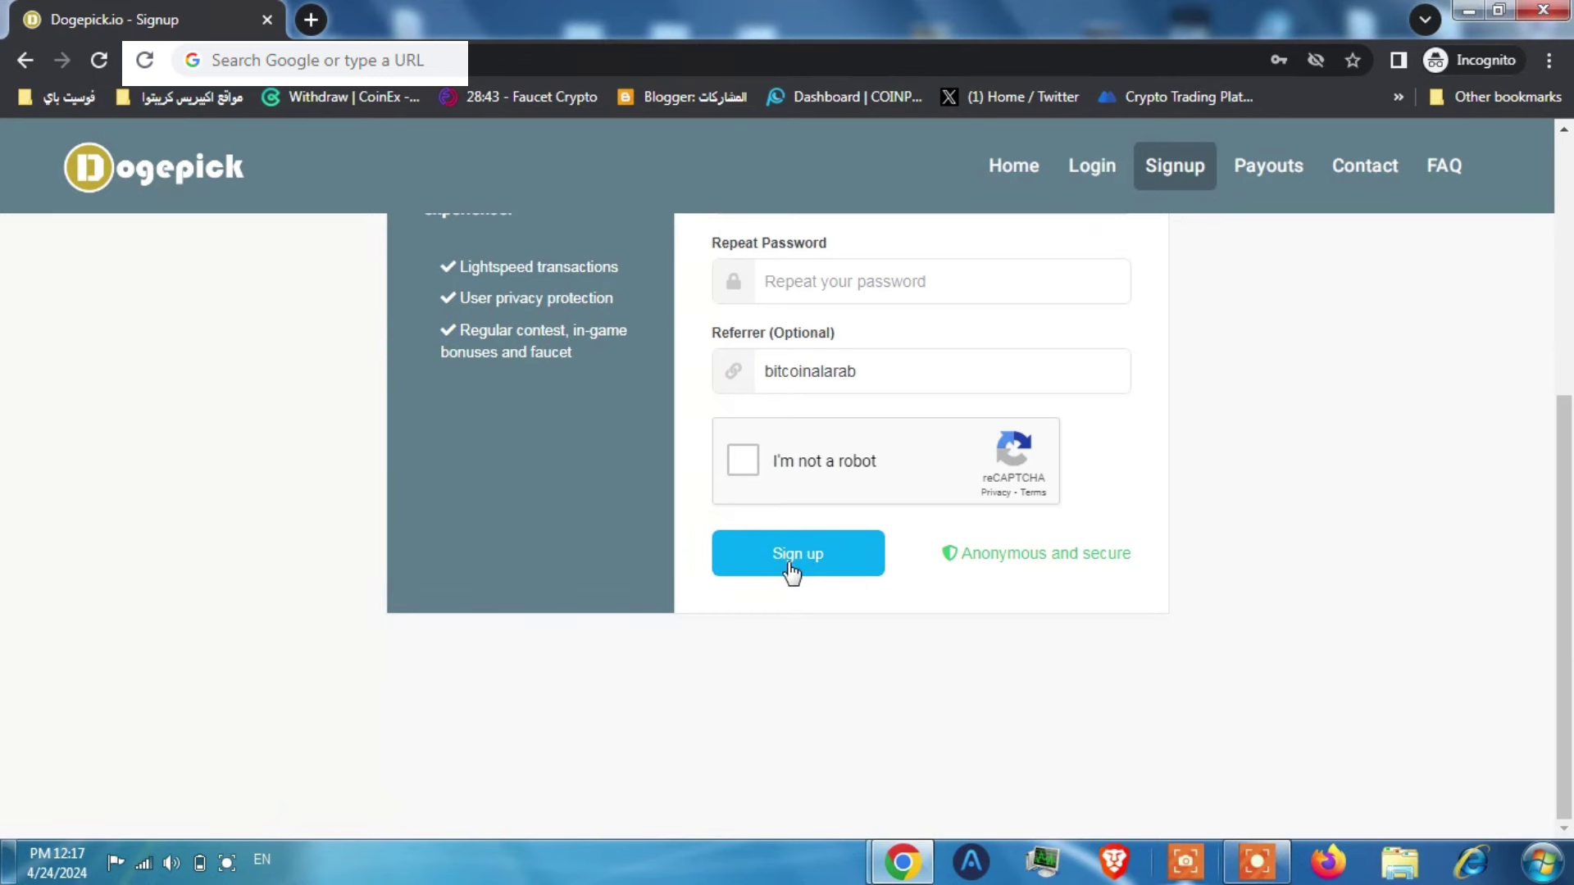
scroll(799, 607, "up", 2)
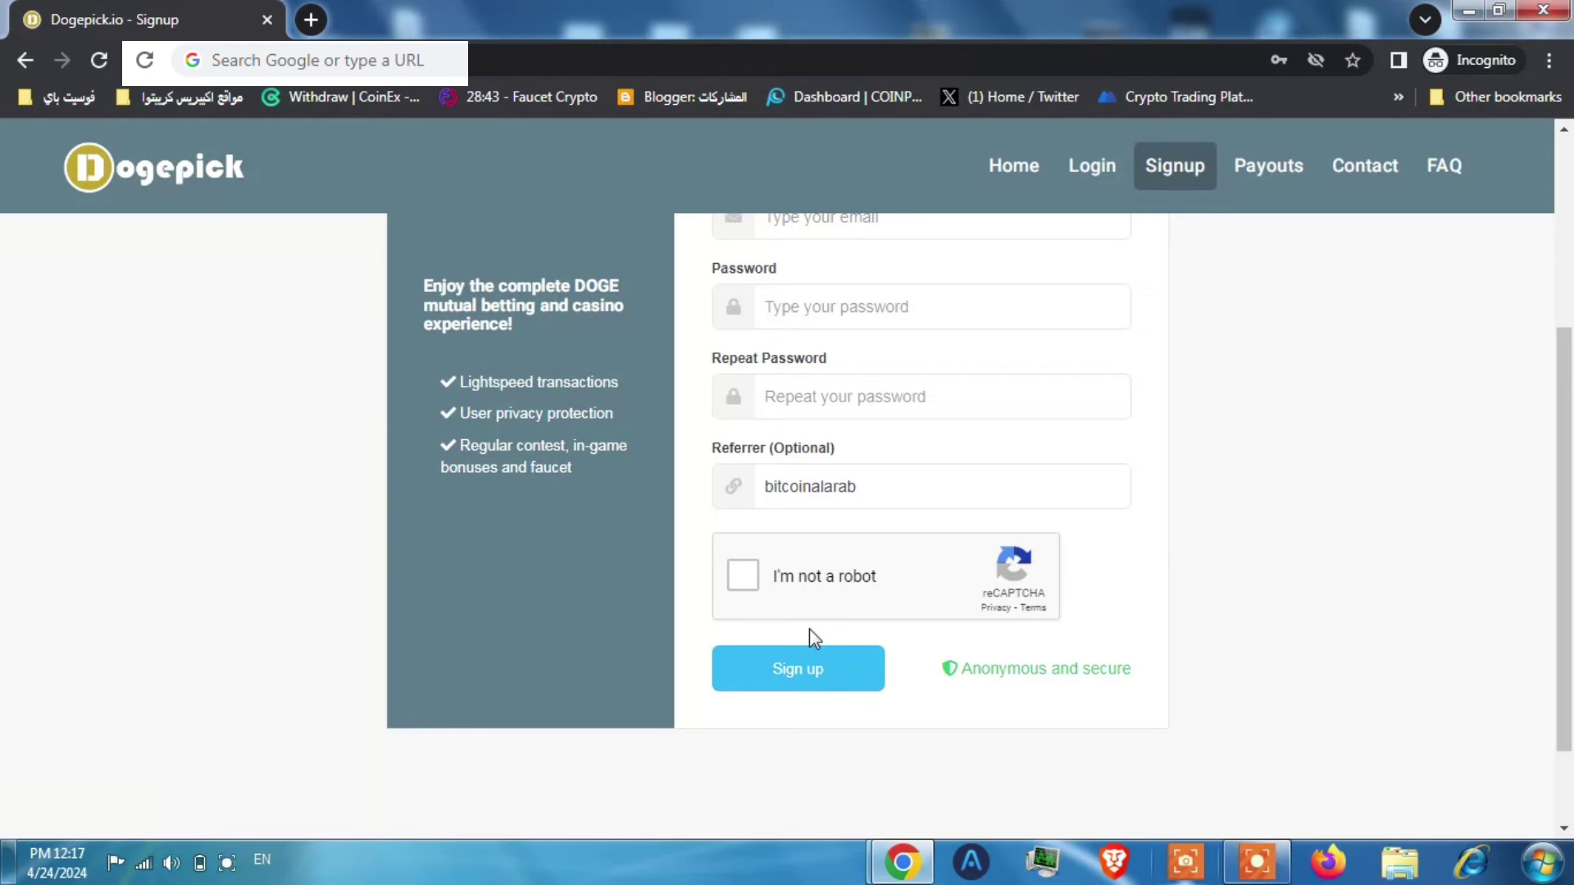
left_click(1090, 177)
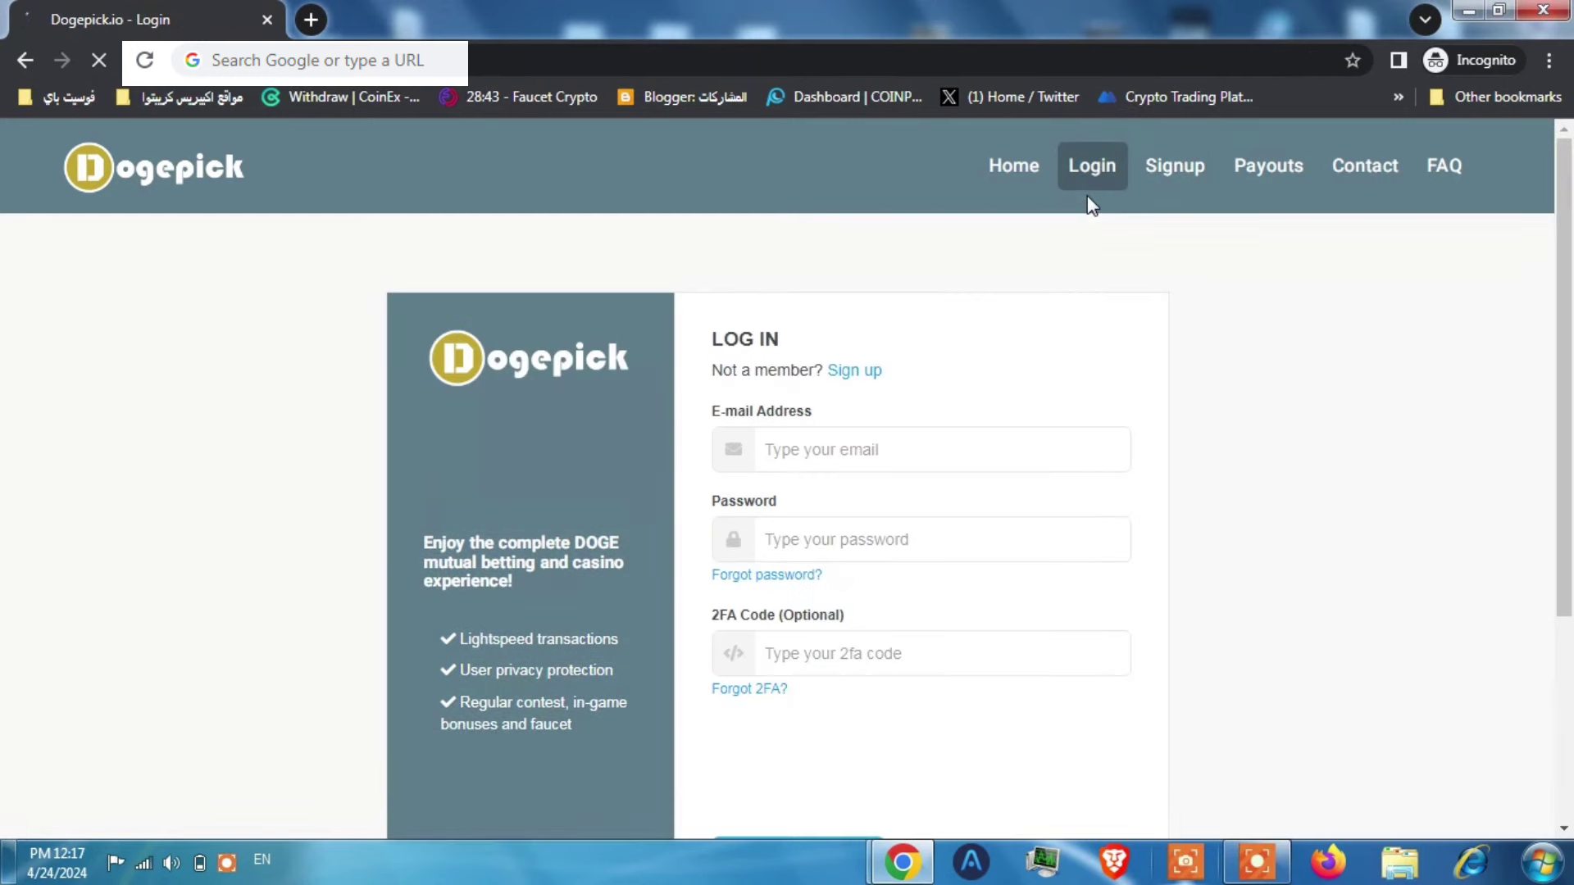
scroll(656, 587, "down", 3)
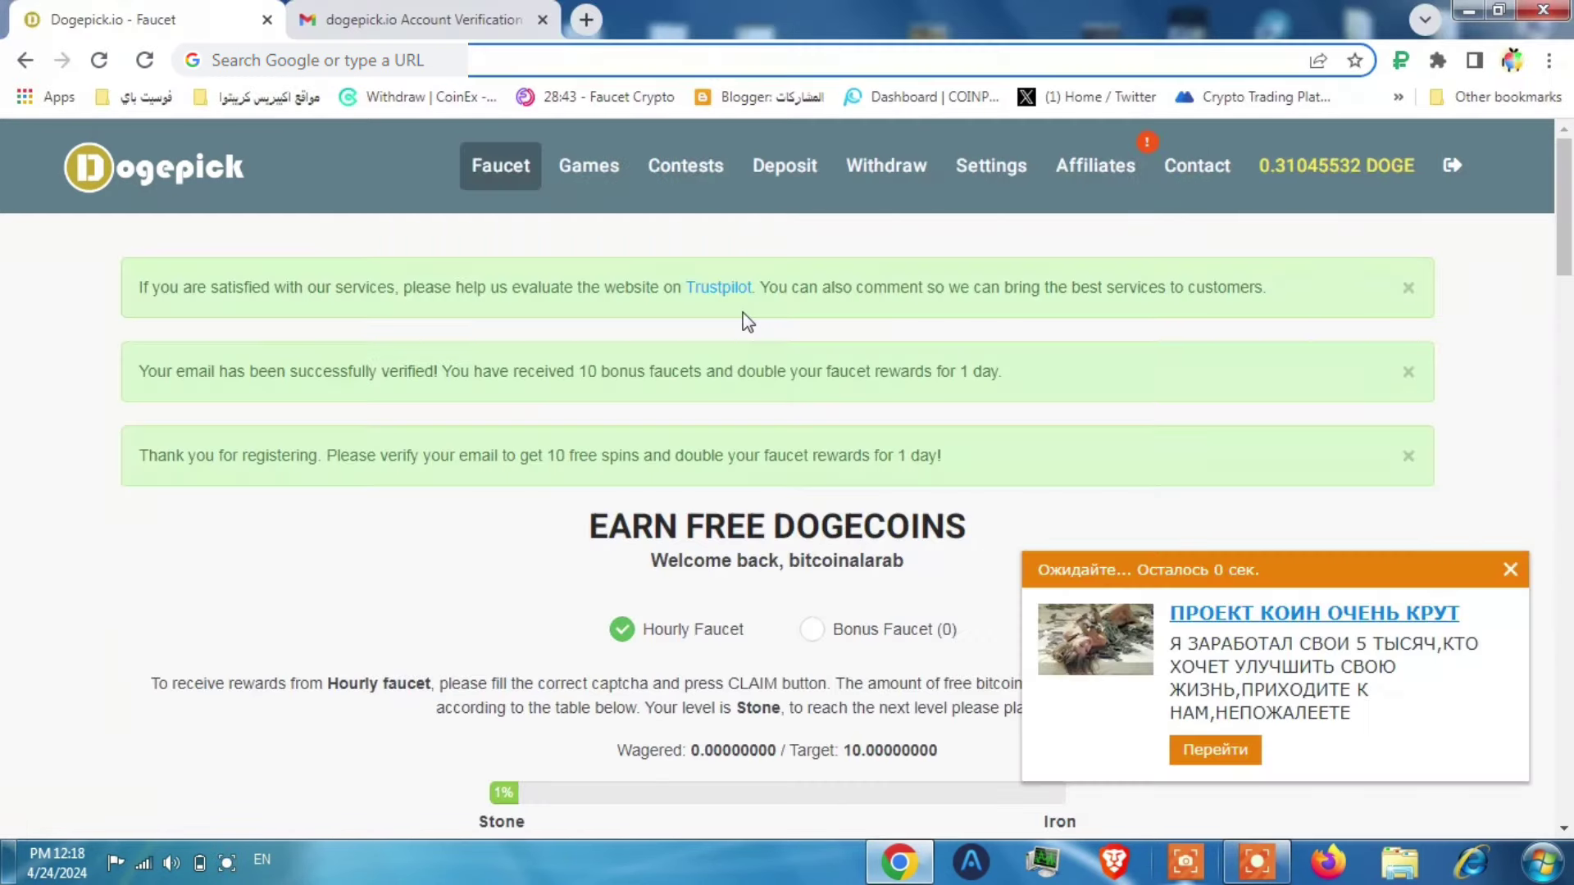
Close the advertisement on the faucet page and highlight the notice about the email verification.
left_click(1510, 572)
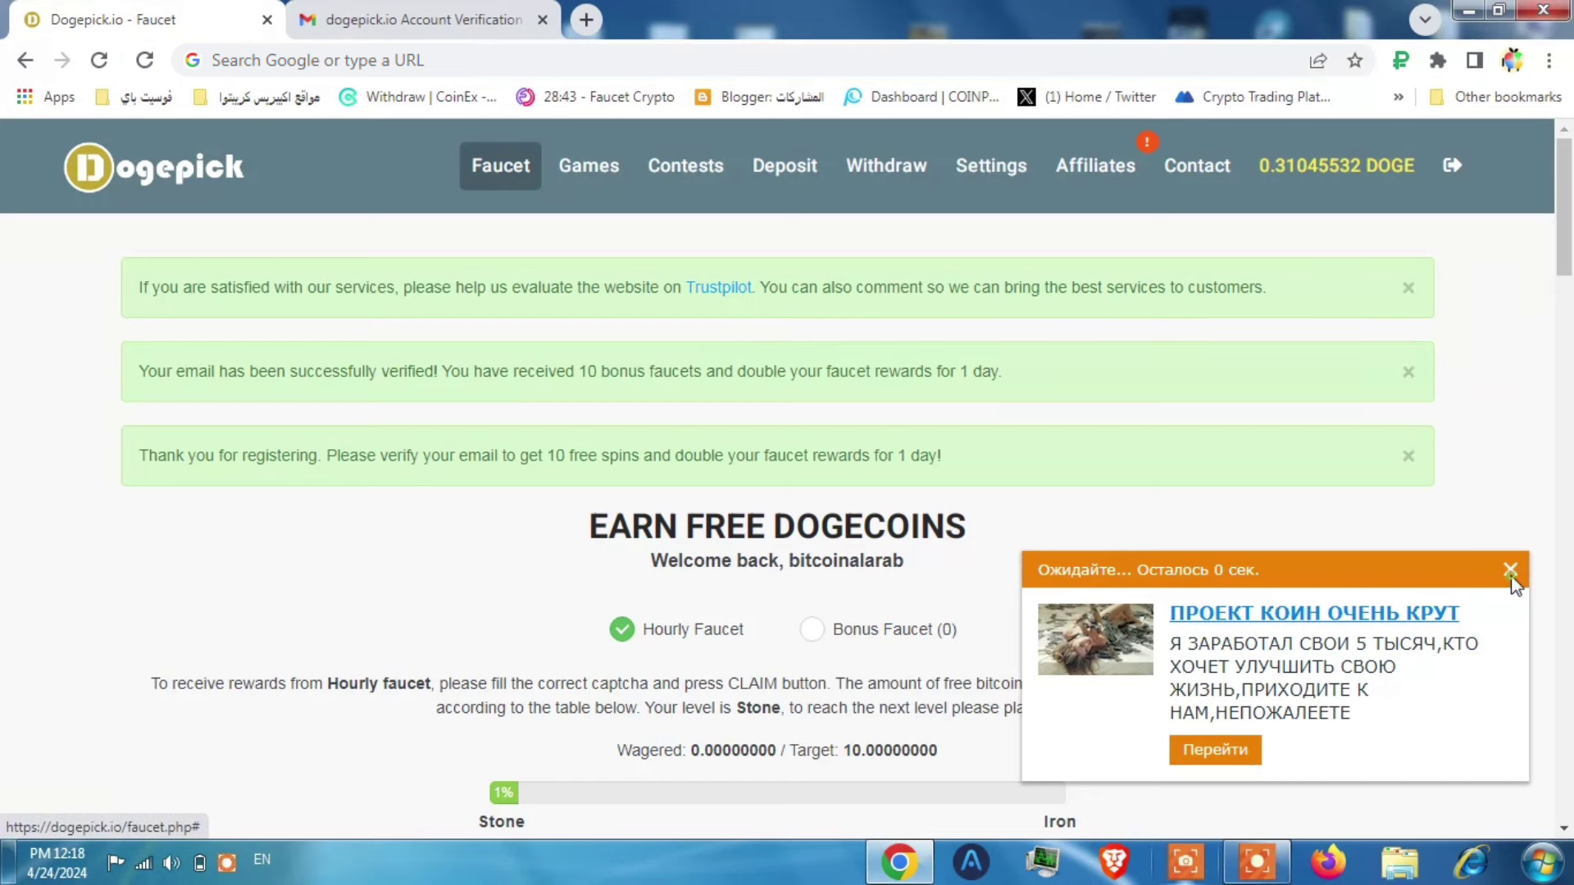
left_click(1510, 571)
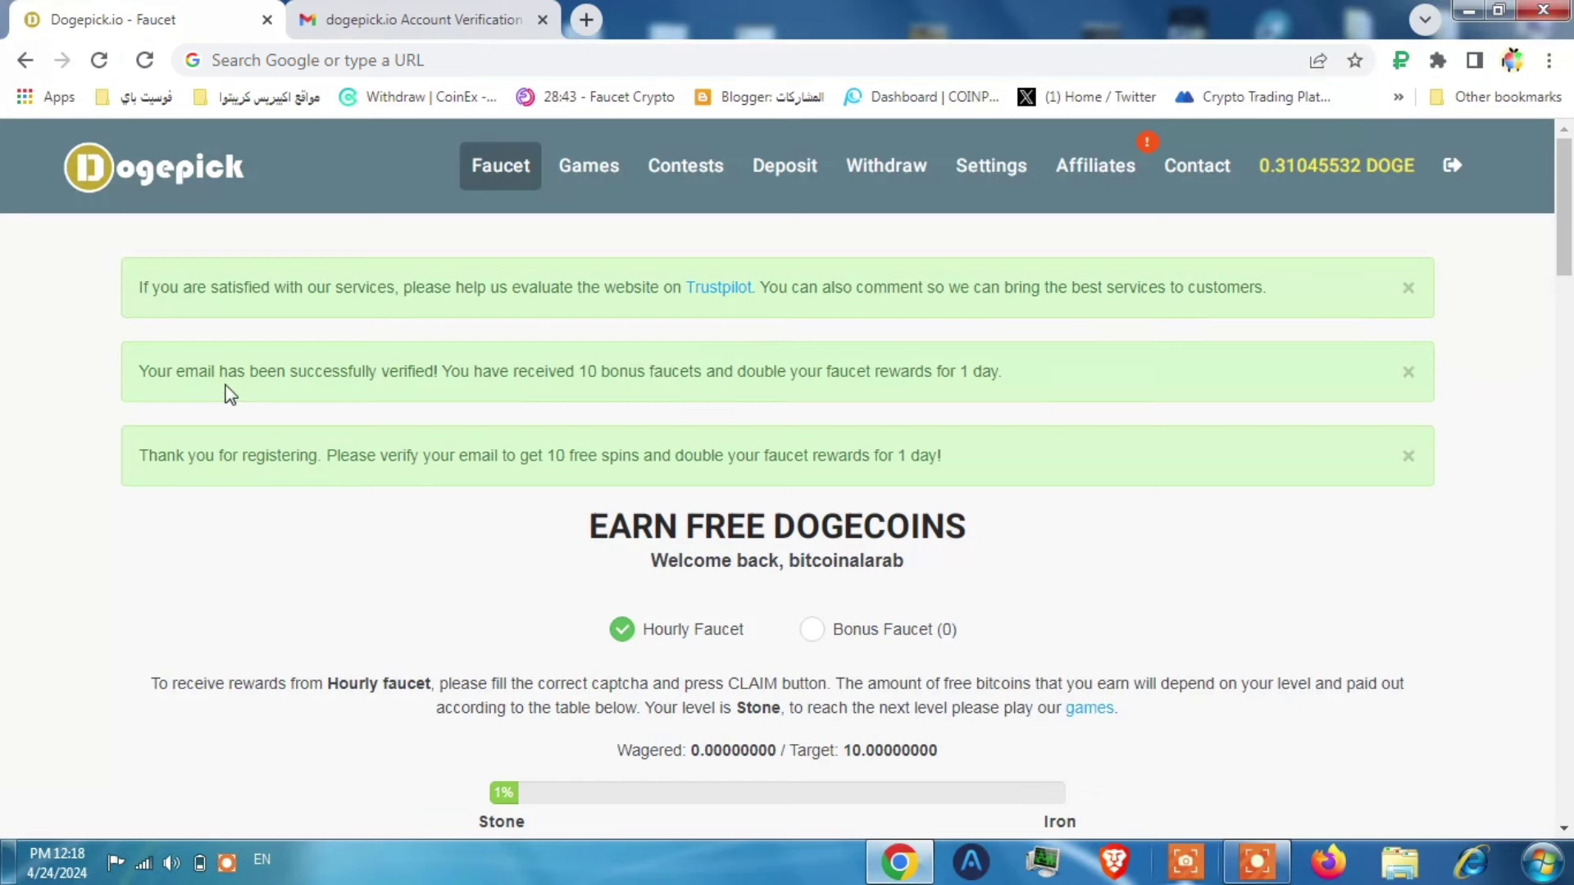
left_click_drag(226, 384, 378, 381)
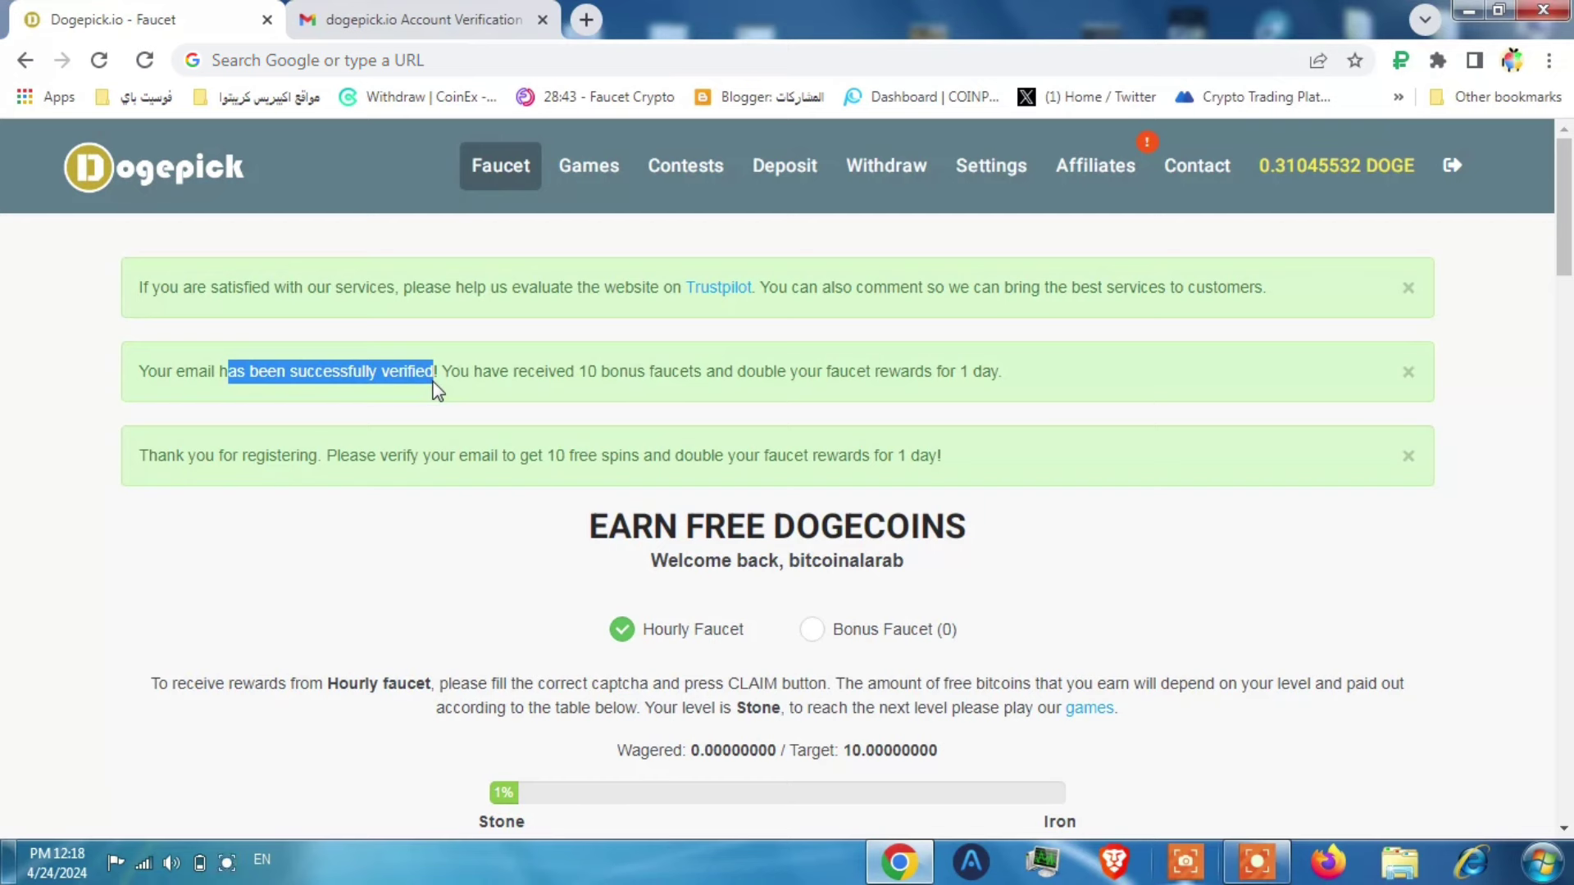
left_click(274, 366)
left_click_drag(247, 368, 397, 361)
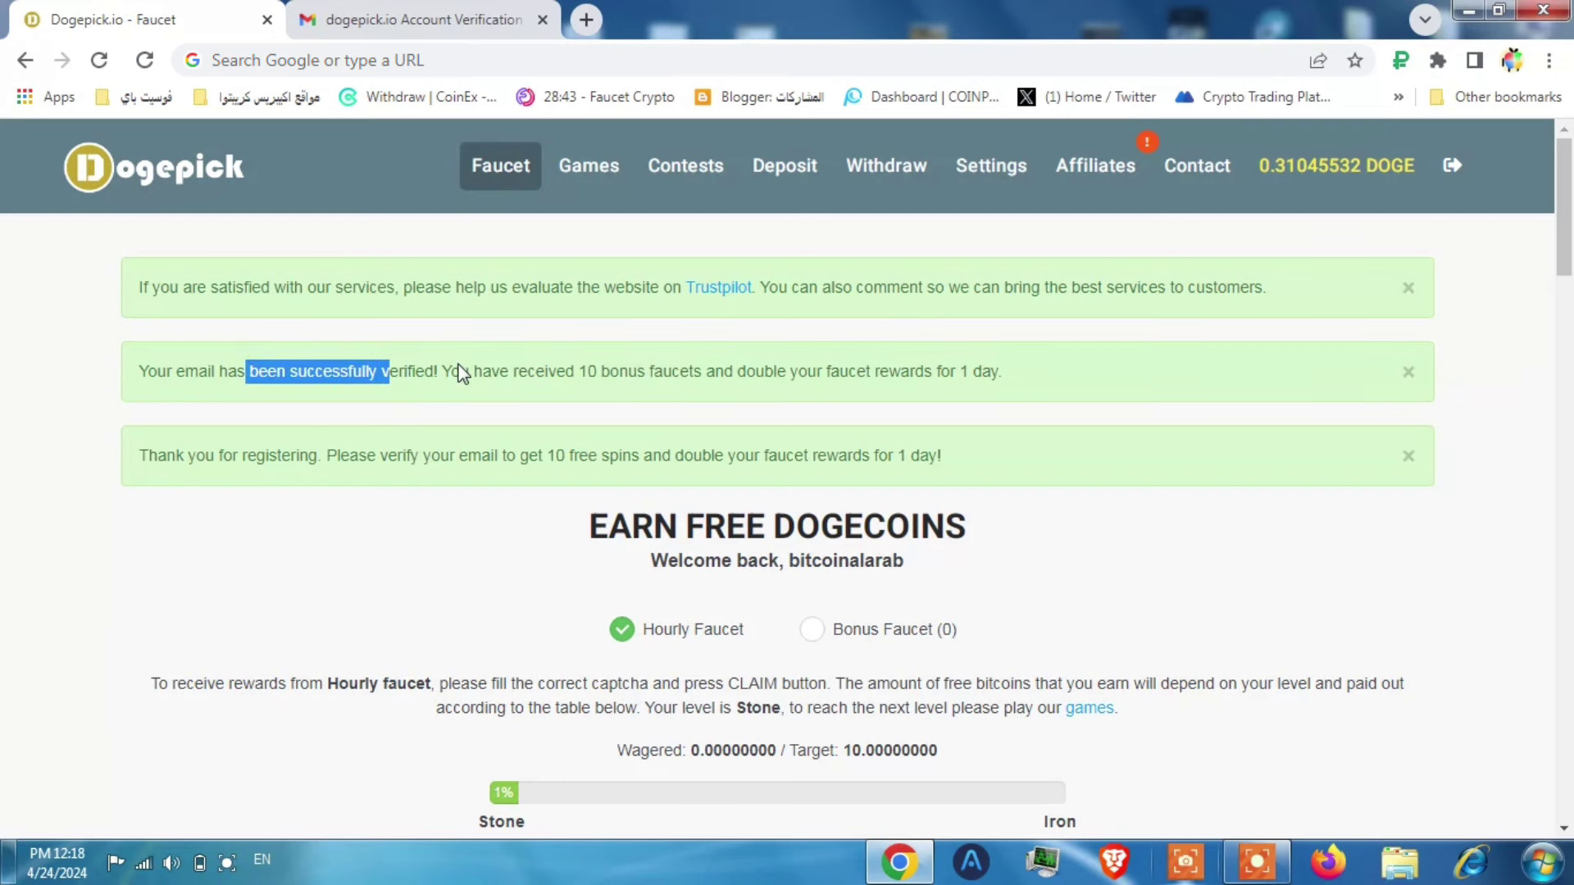
Examine the email verification status in the Dogepick settings and the confirmation link in the Gmail verification message.
left_click(992, 171)
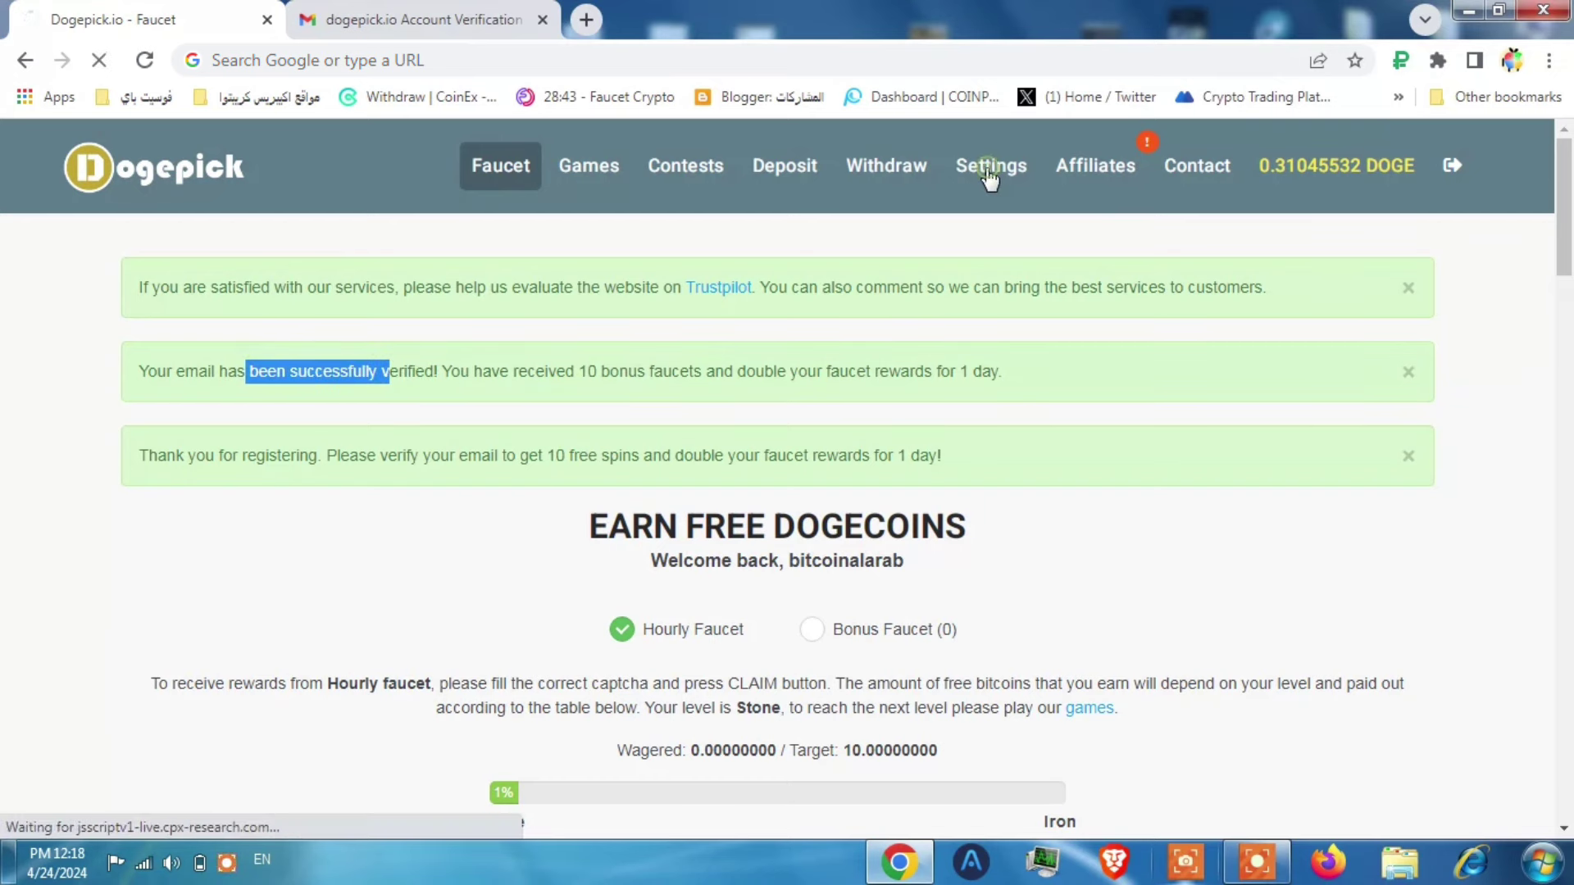
scroll(844, 369, "down", 3)
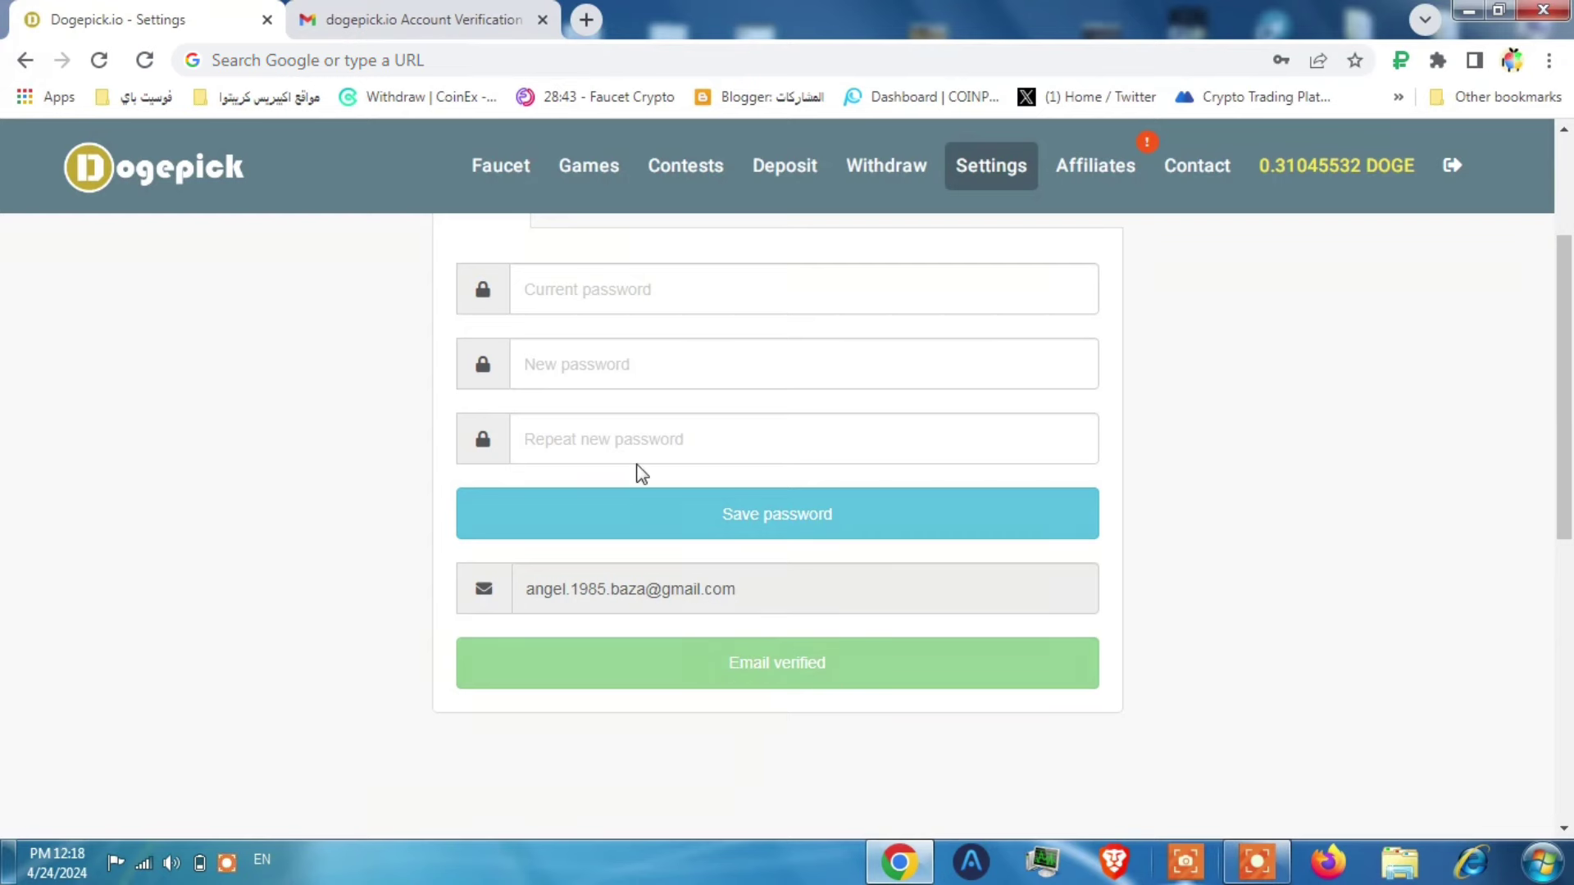
left_click(454, 10)
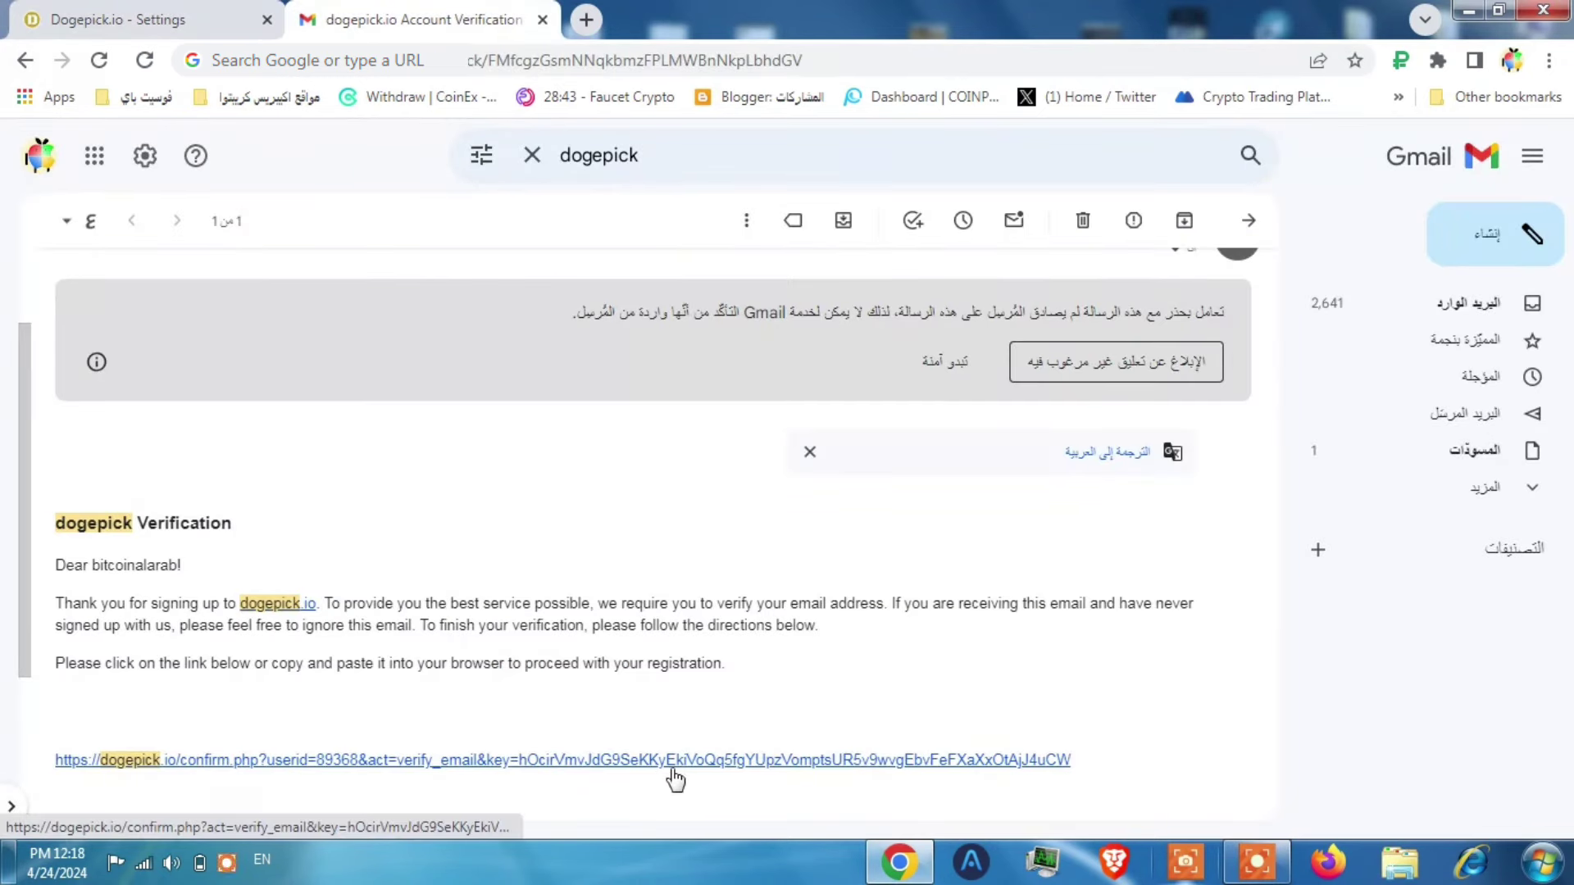
Return to the Dogepick faucet page, select the Bonus Faucet and try to roll a lucky number.
left_click(83, 10)
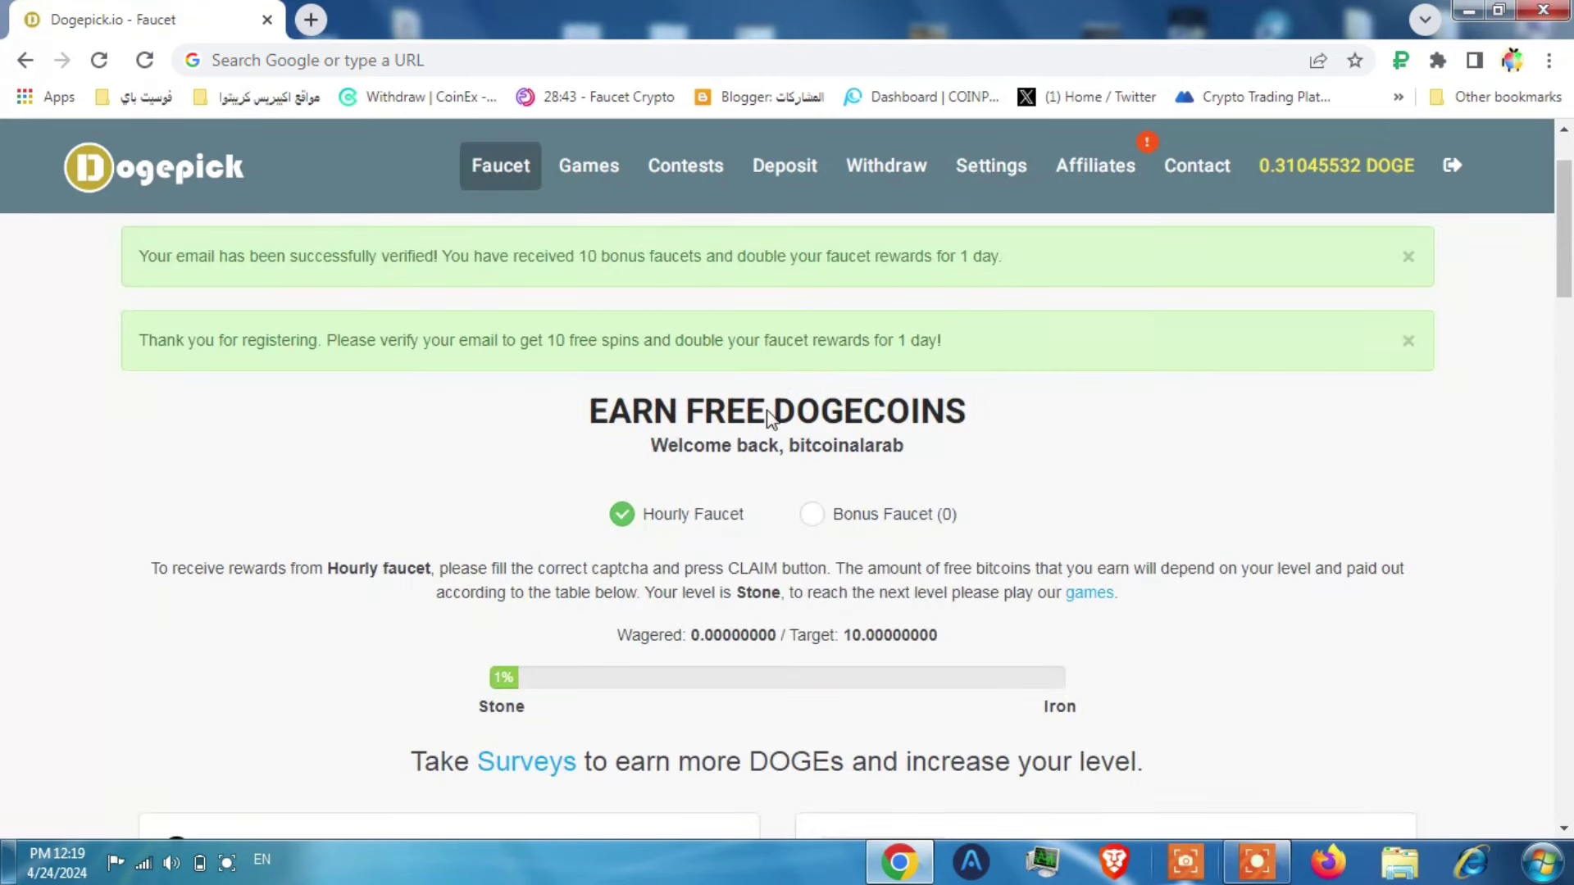
scroll(799, 502, "down", 2)
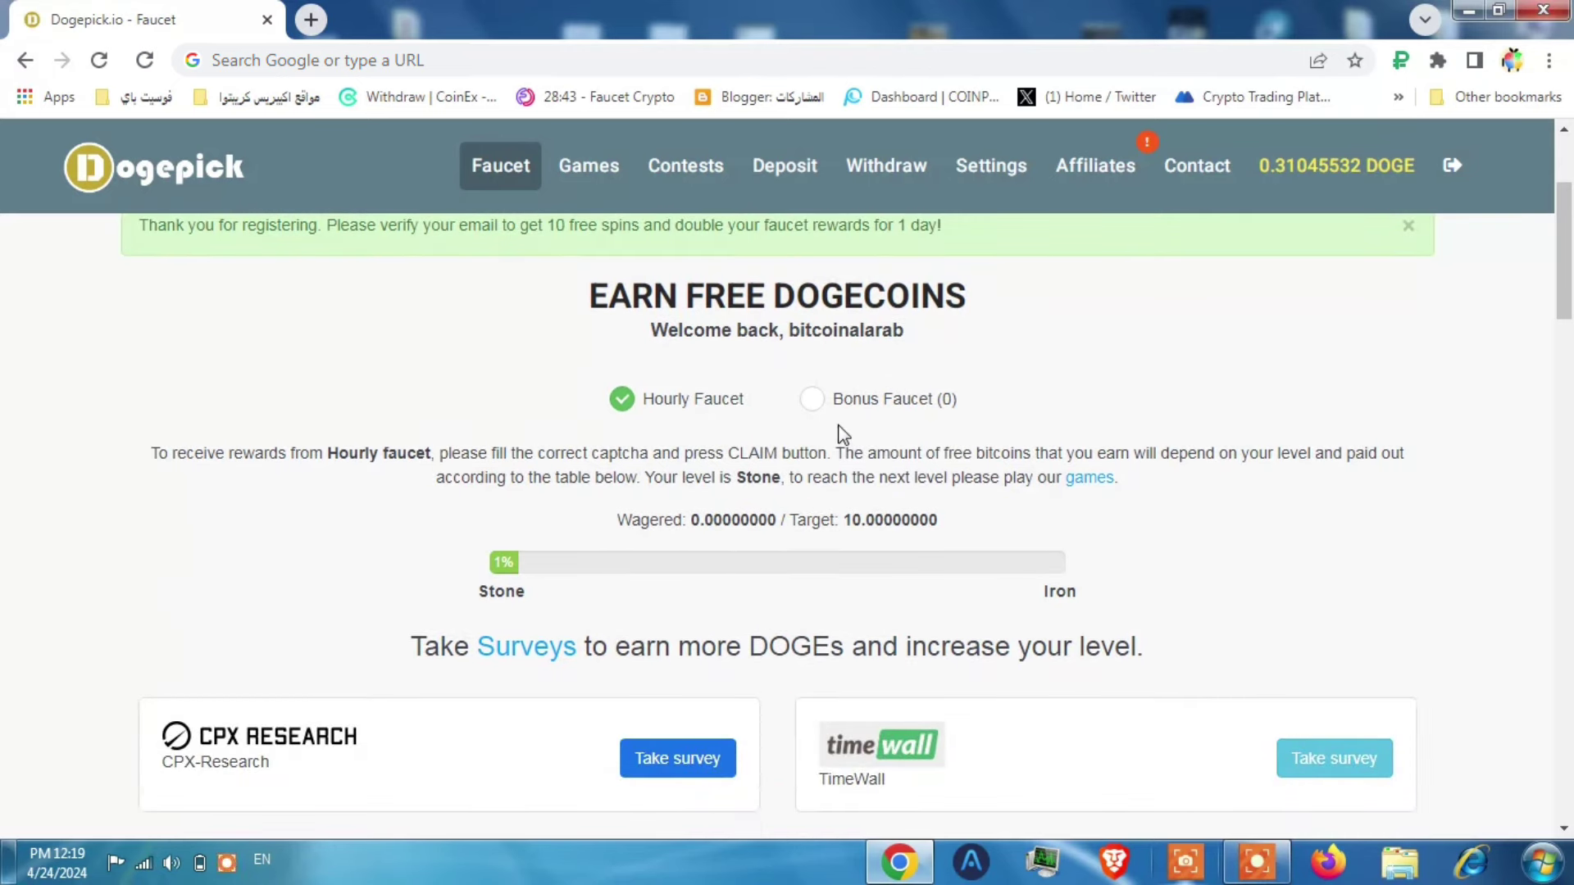
left_click(813, 401)
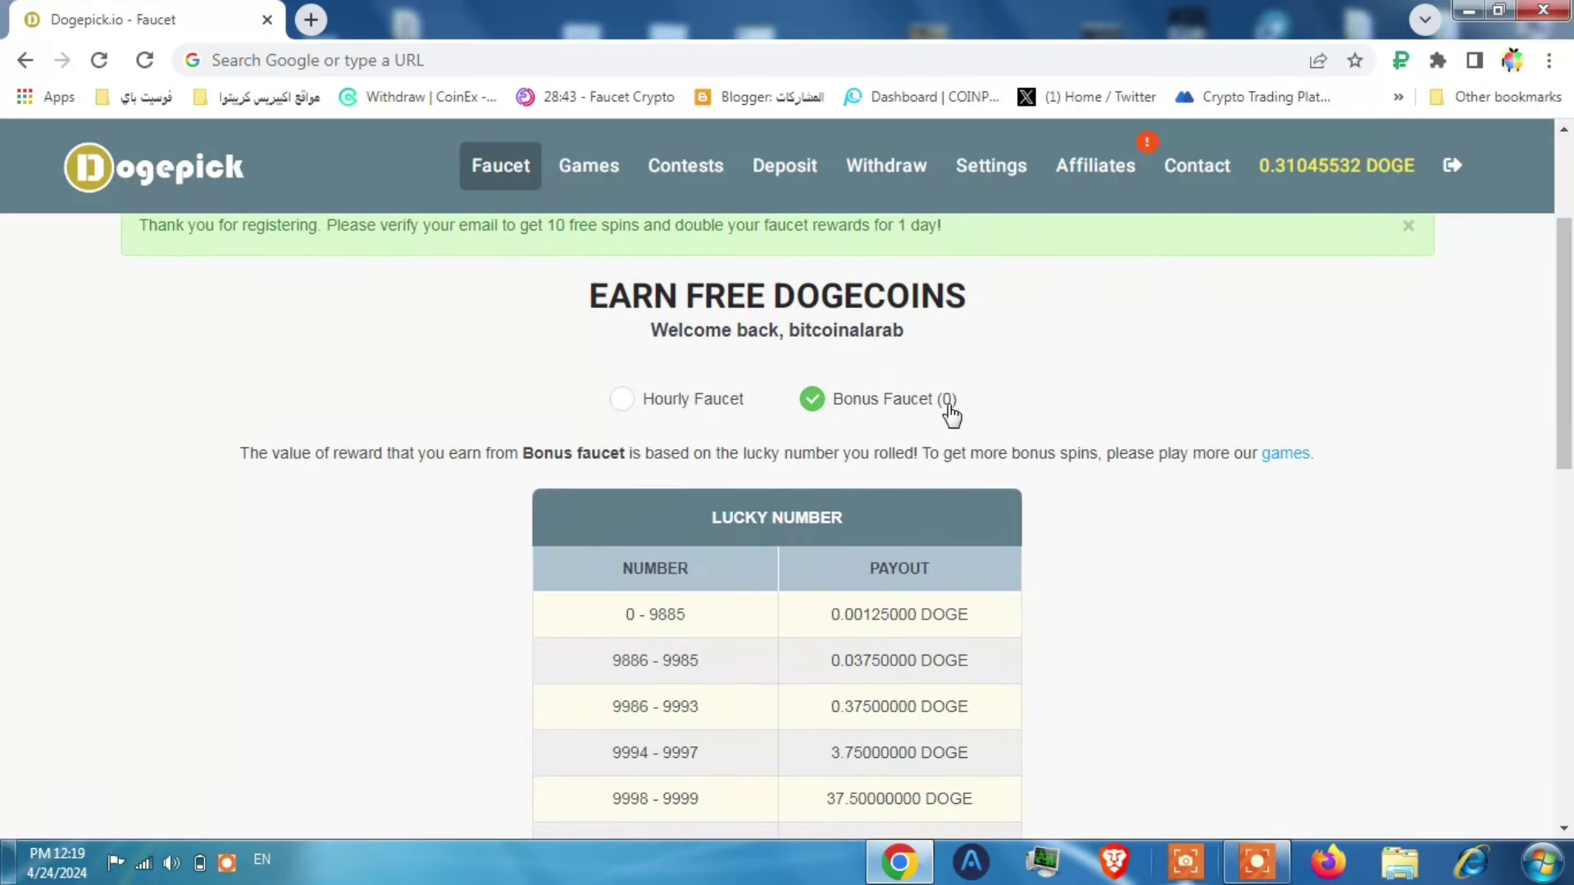
scroll(824, 451, "down", 5)
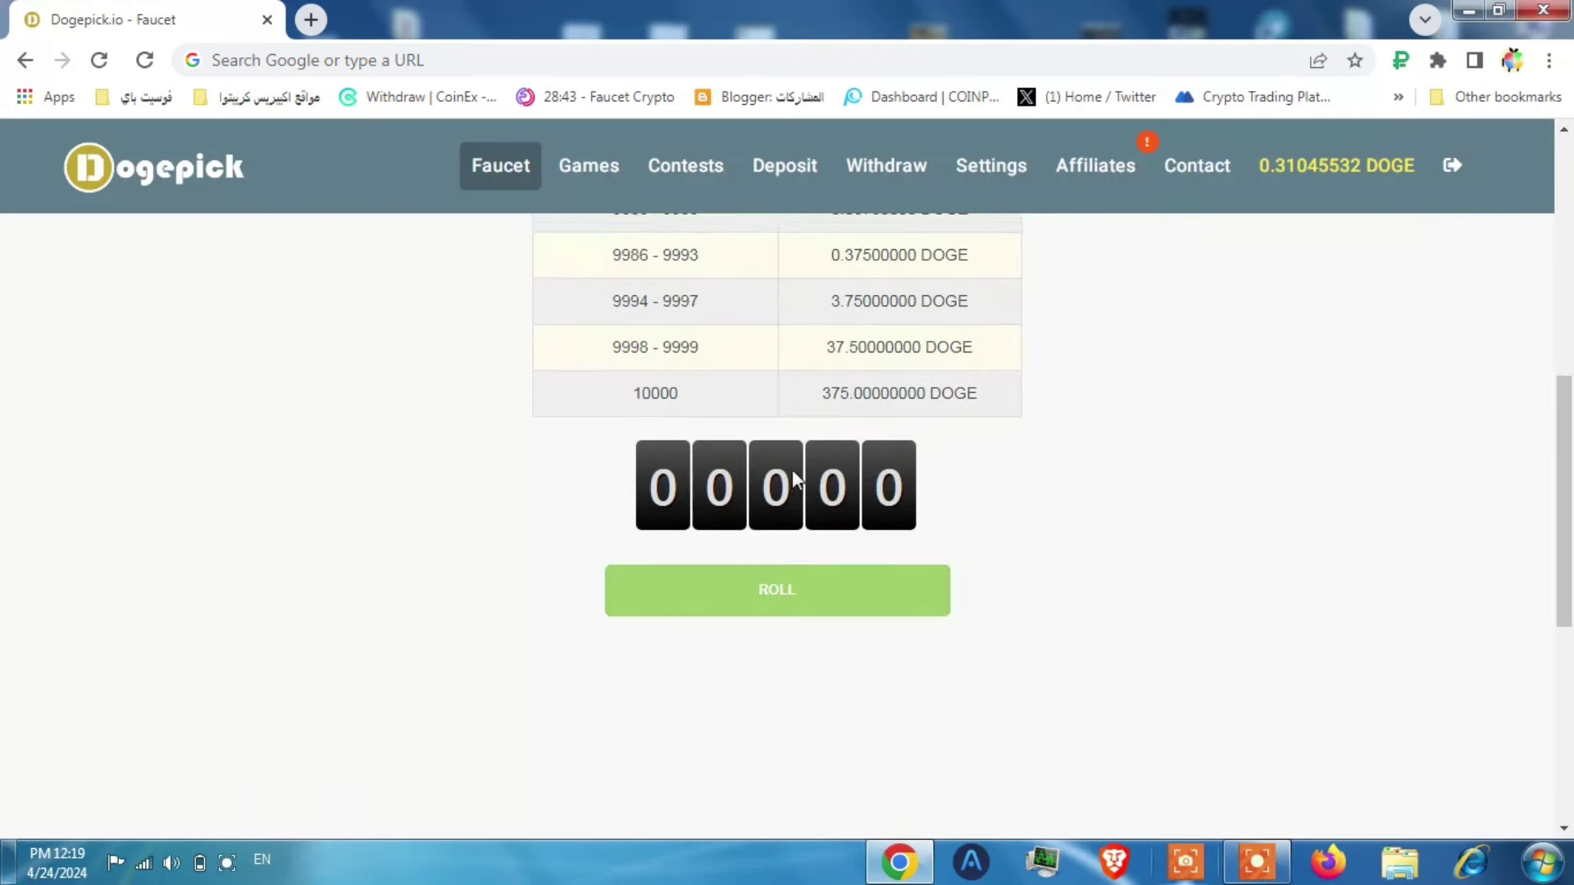
left_click(760, 597)
Highlight the highest and lowest payouts in the Lucky Number table of the Bonus Faucet.
scroll(970, 580, "up", 3)
left_click_drag(821, 616, 916, 615)
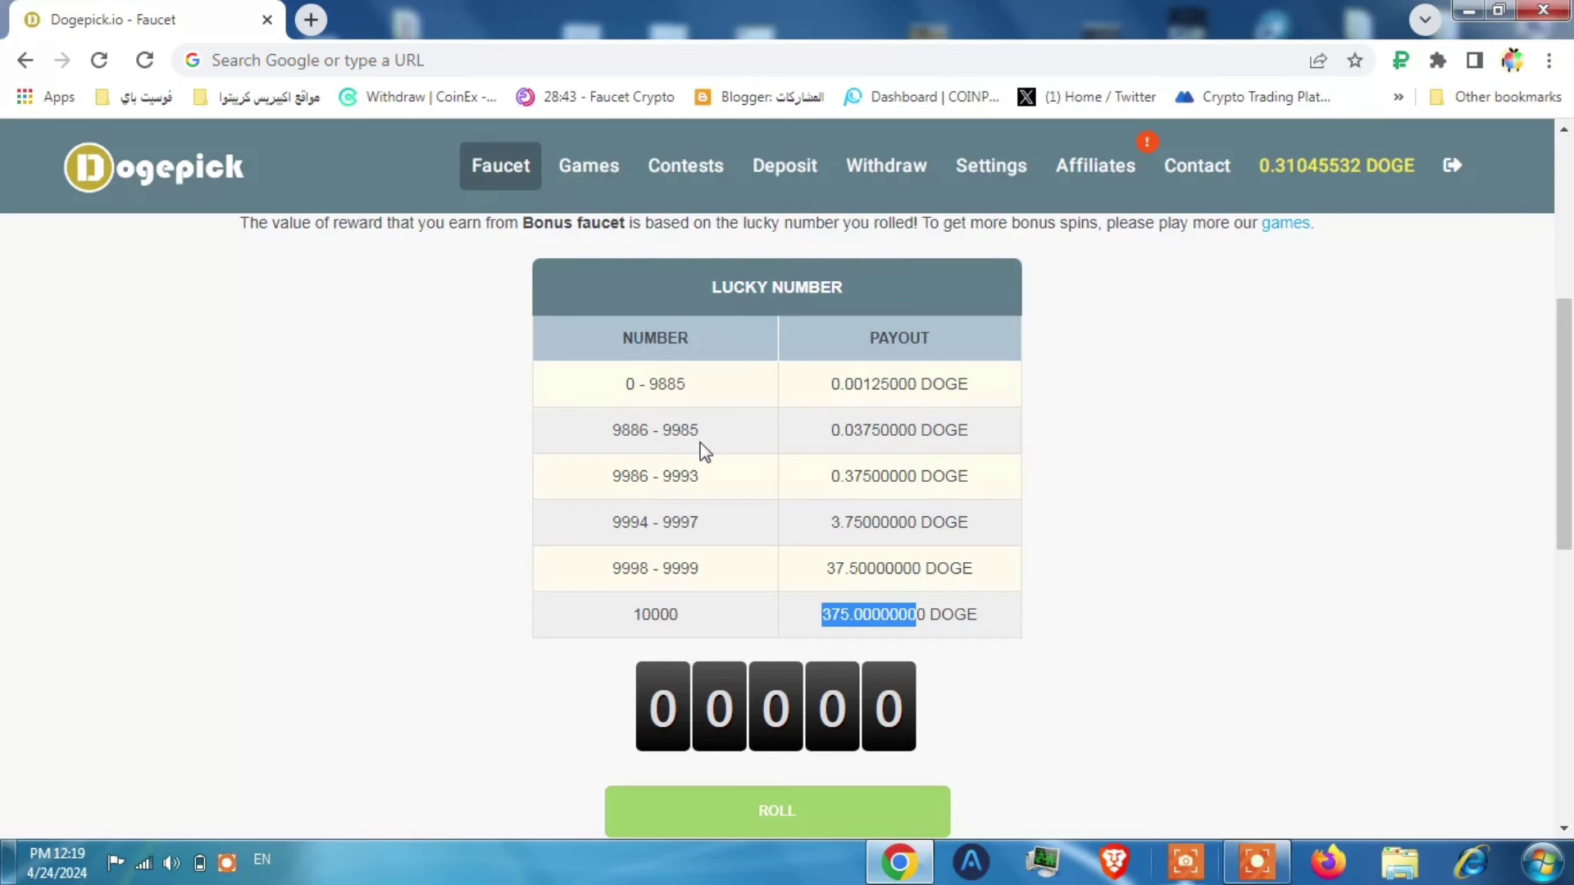
left_click_drag(840, 385, 917, 387)
left_click(853, 397)
left_click_drag(833, 621, 980, 626)
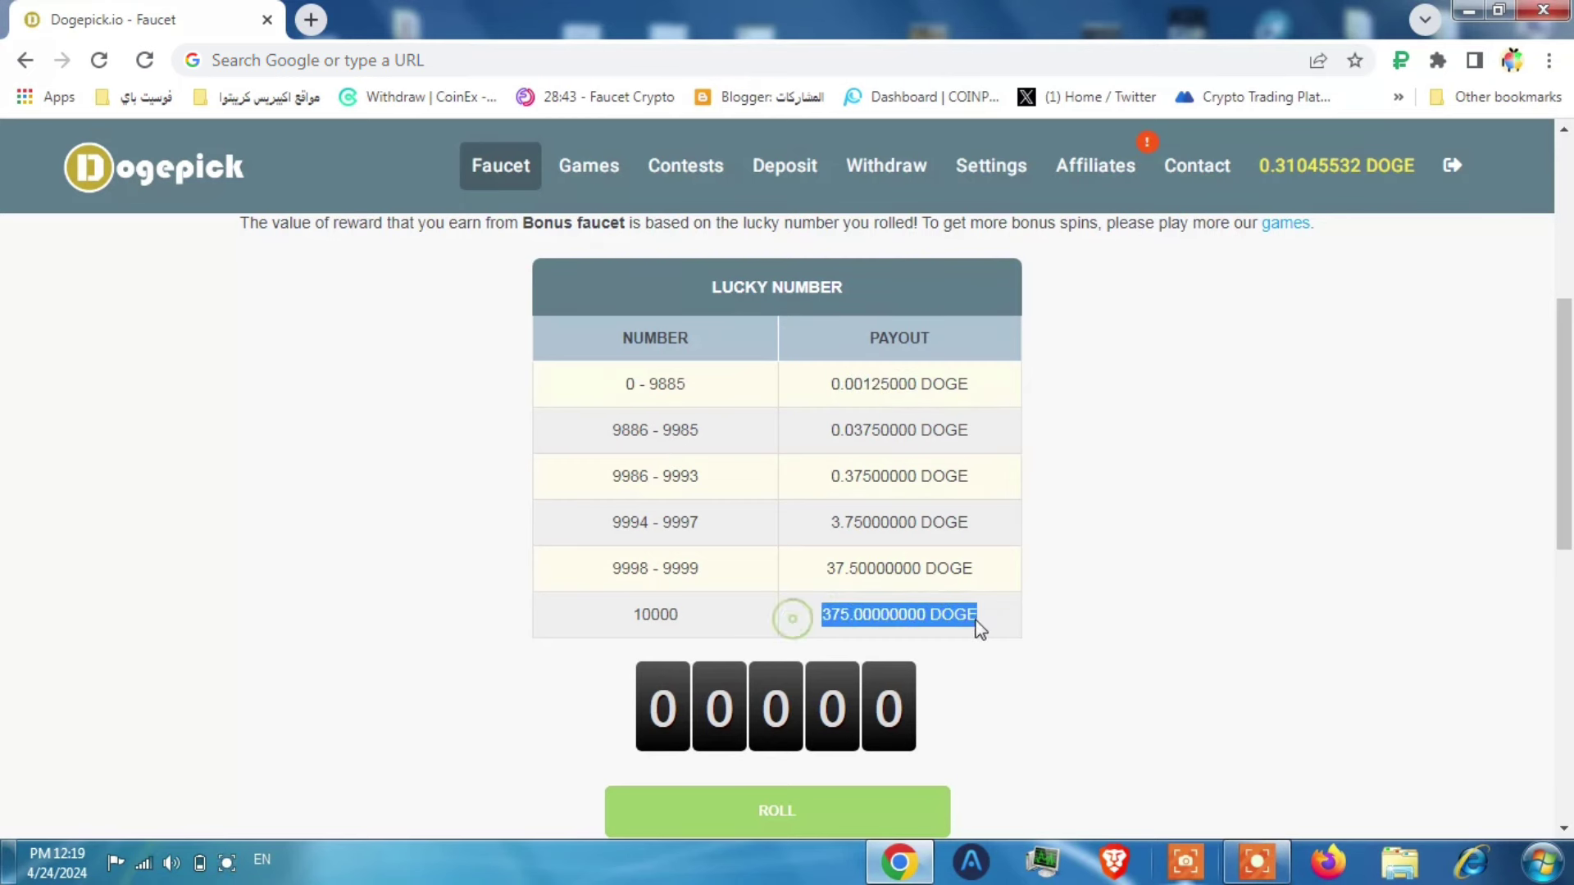
left_click_drag(825, 385, 972, 382)
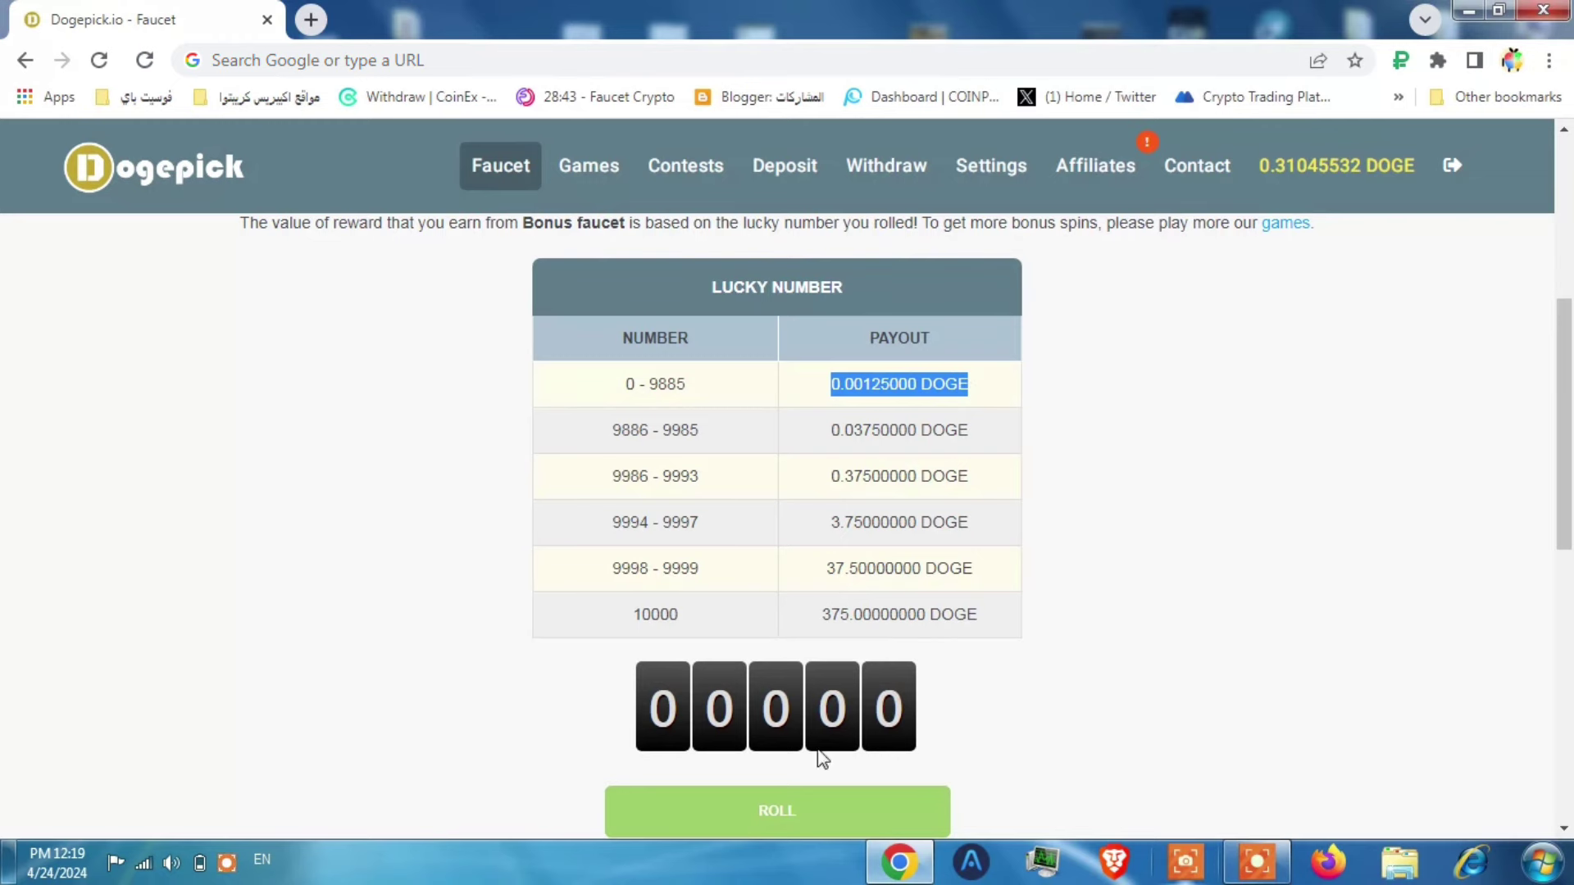
Select the Hourly Faucet and review its Level System payout table.
scroll(819, 636, "up", 4)
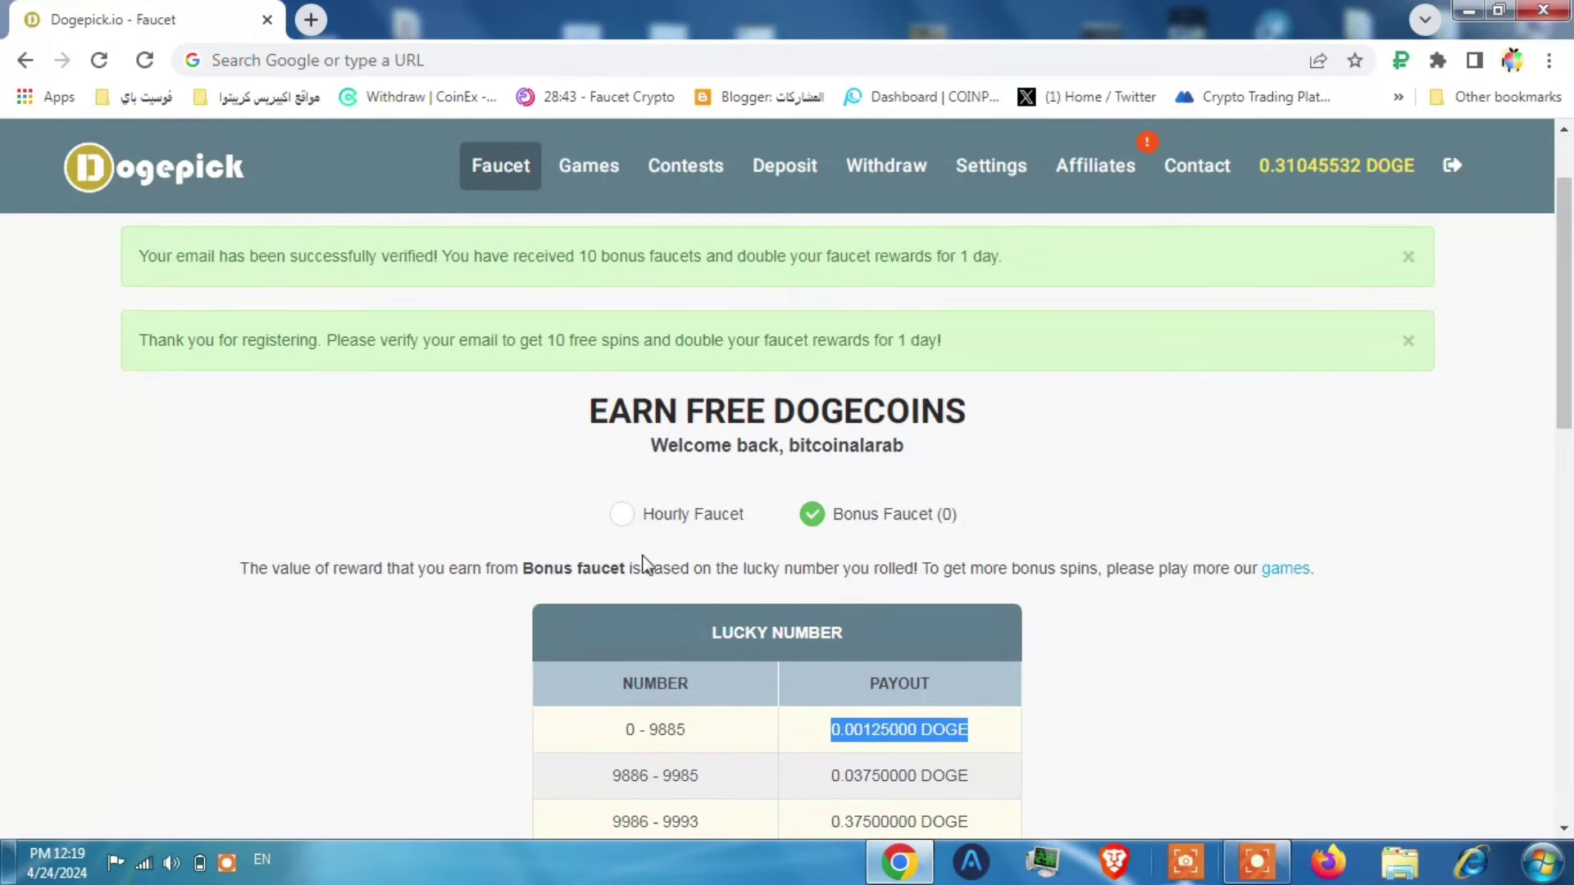
left_click(621, 514)
scroll(638, 491, "down", 3)
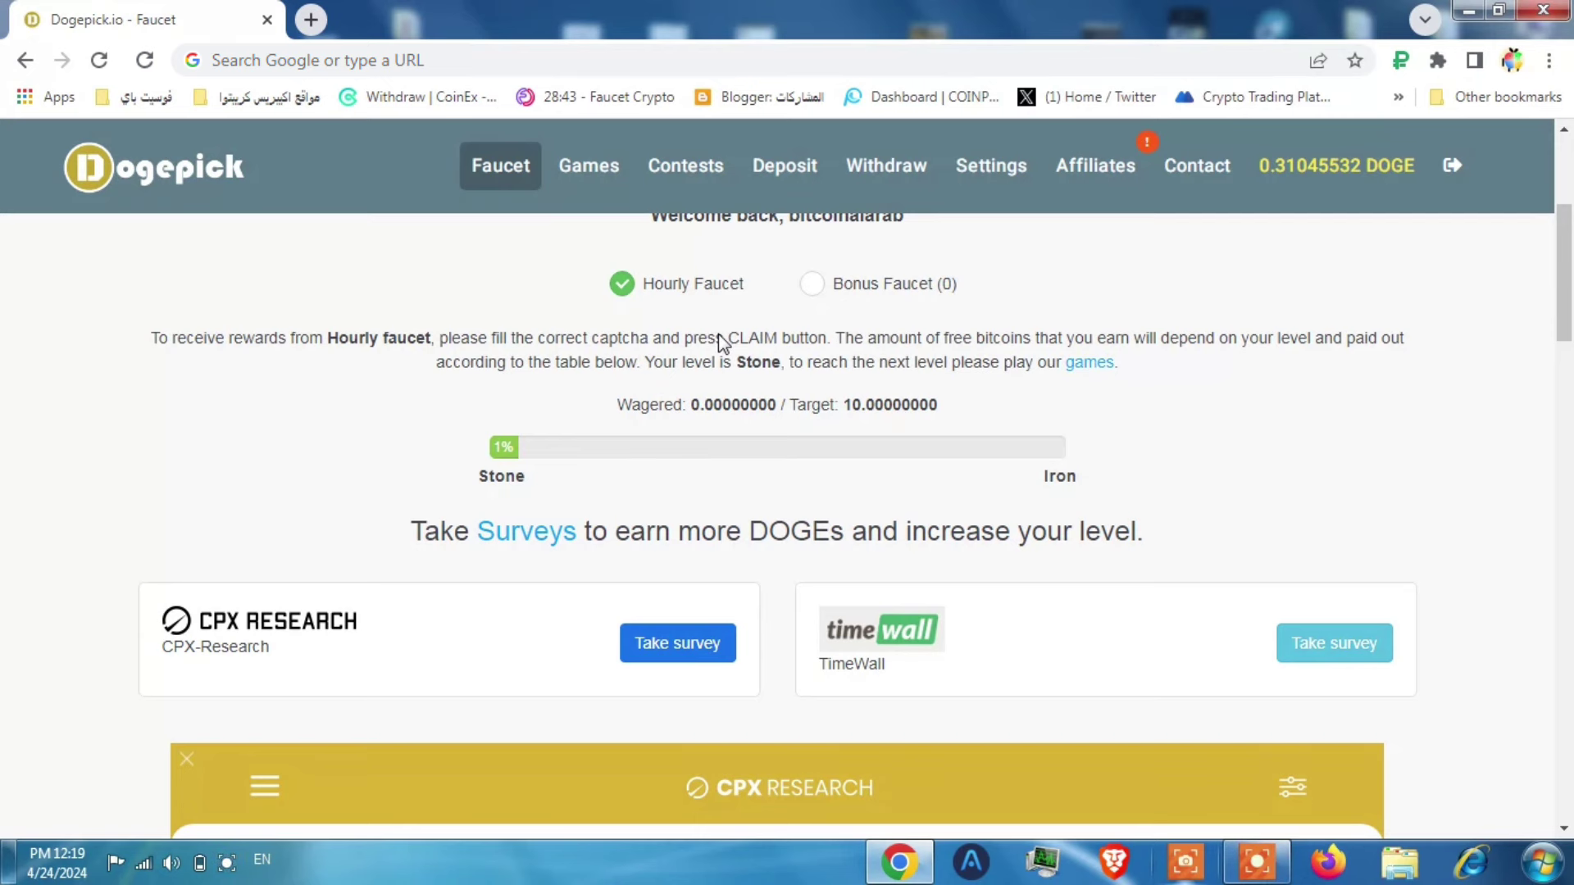
scroll(730, 469, "down", 10)
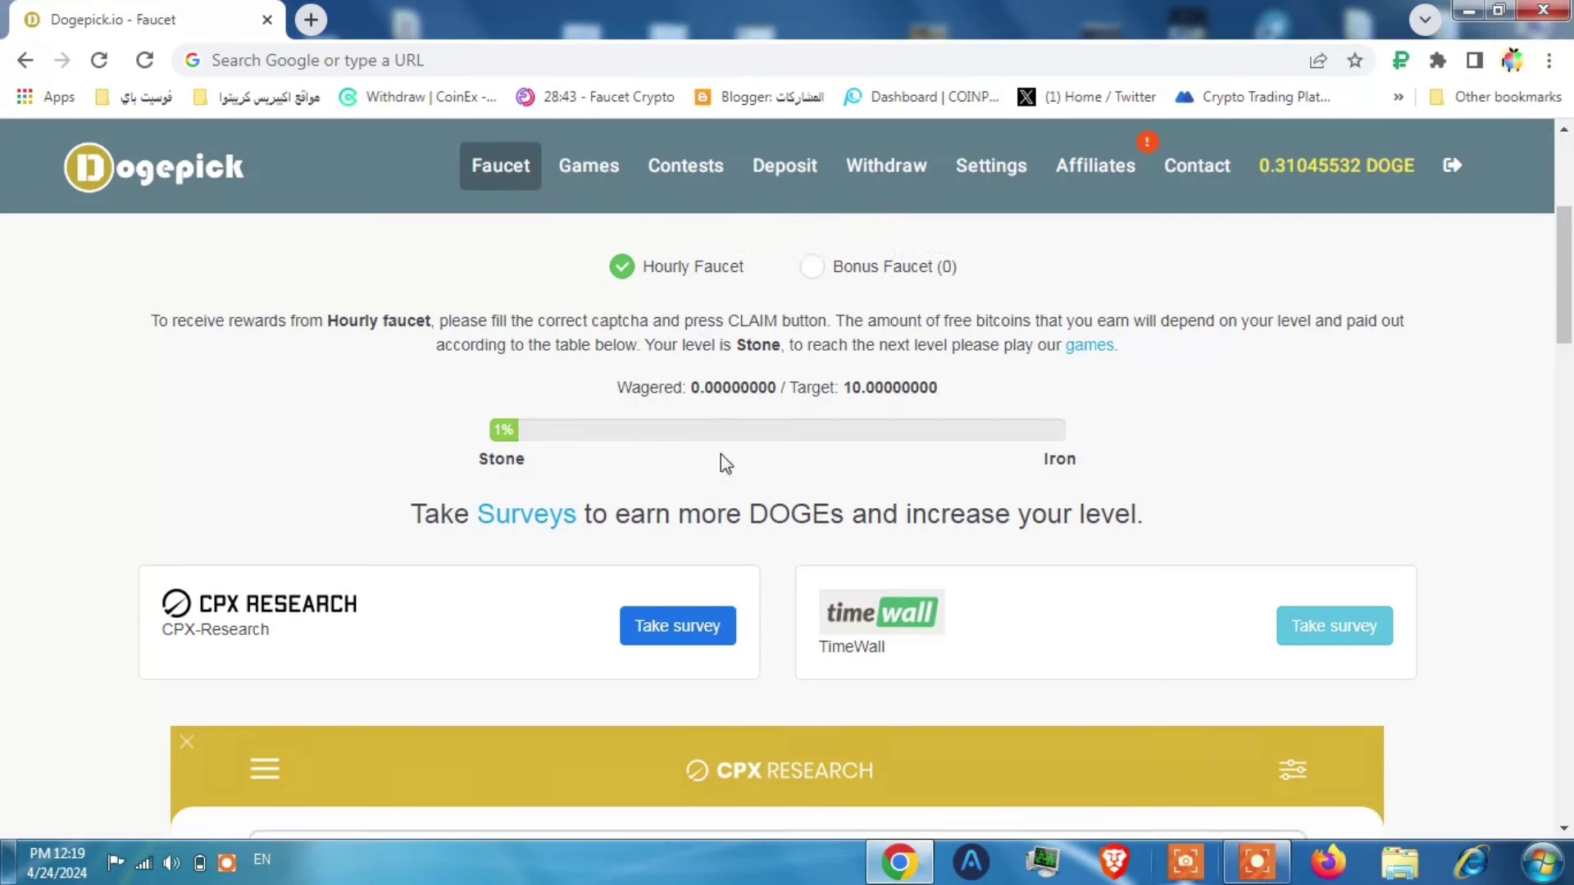
scroll(732, 479, "down", 4)
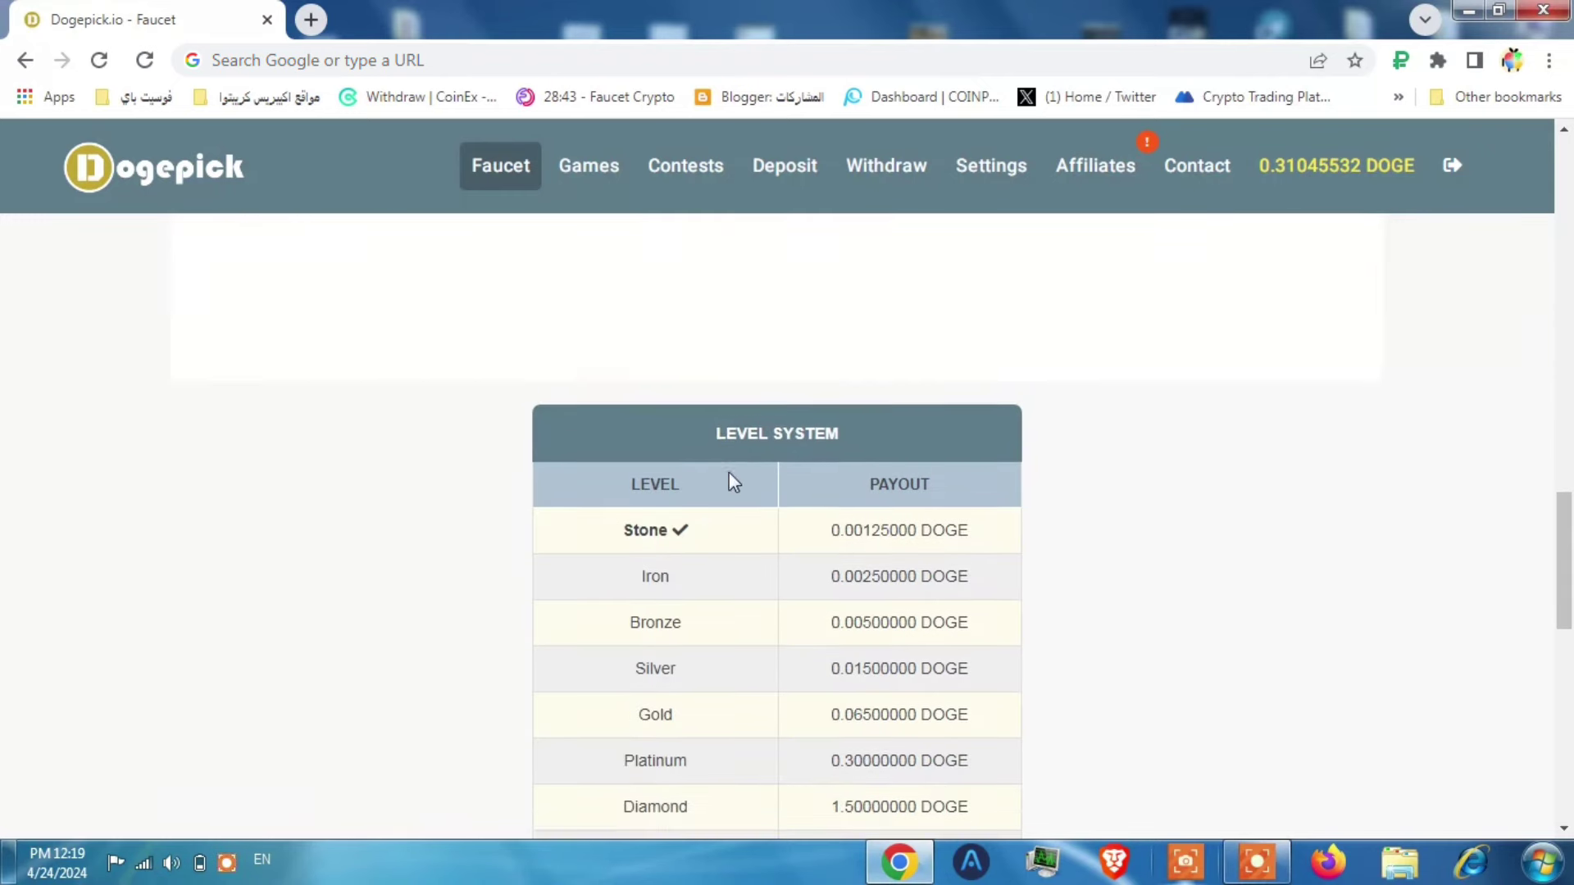
scroll(738, 467, "down", 1)
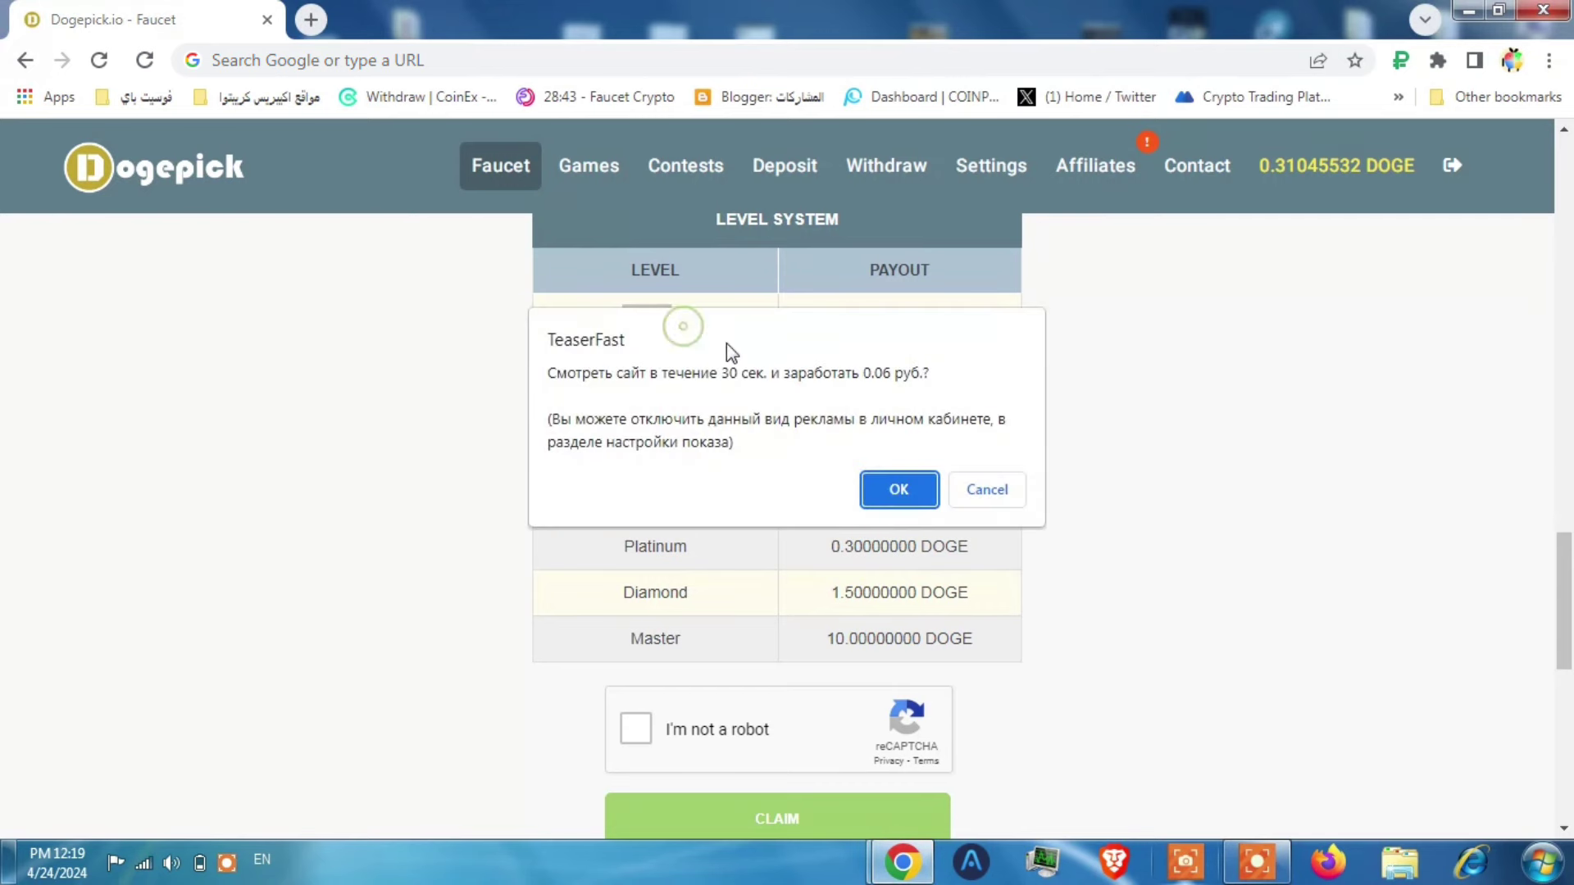
Accept the TeaserFast offer to view a site for 30 seconds and return to the Dogepick faucet page.
left_click(910, 490)
left_click(223, 12)
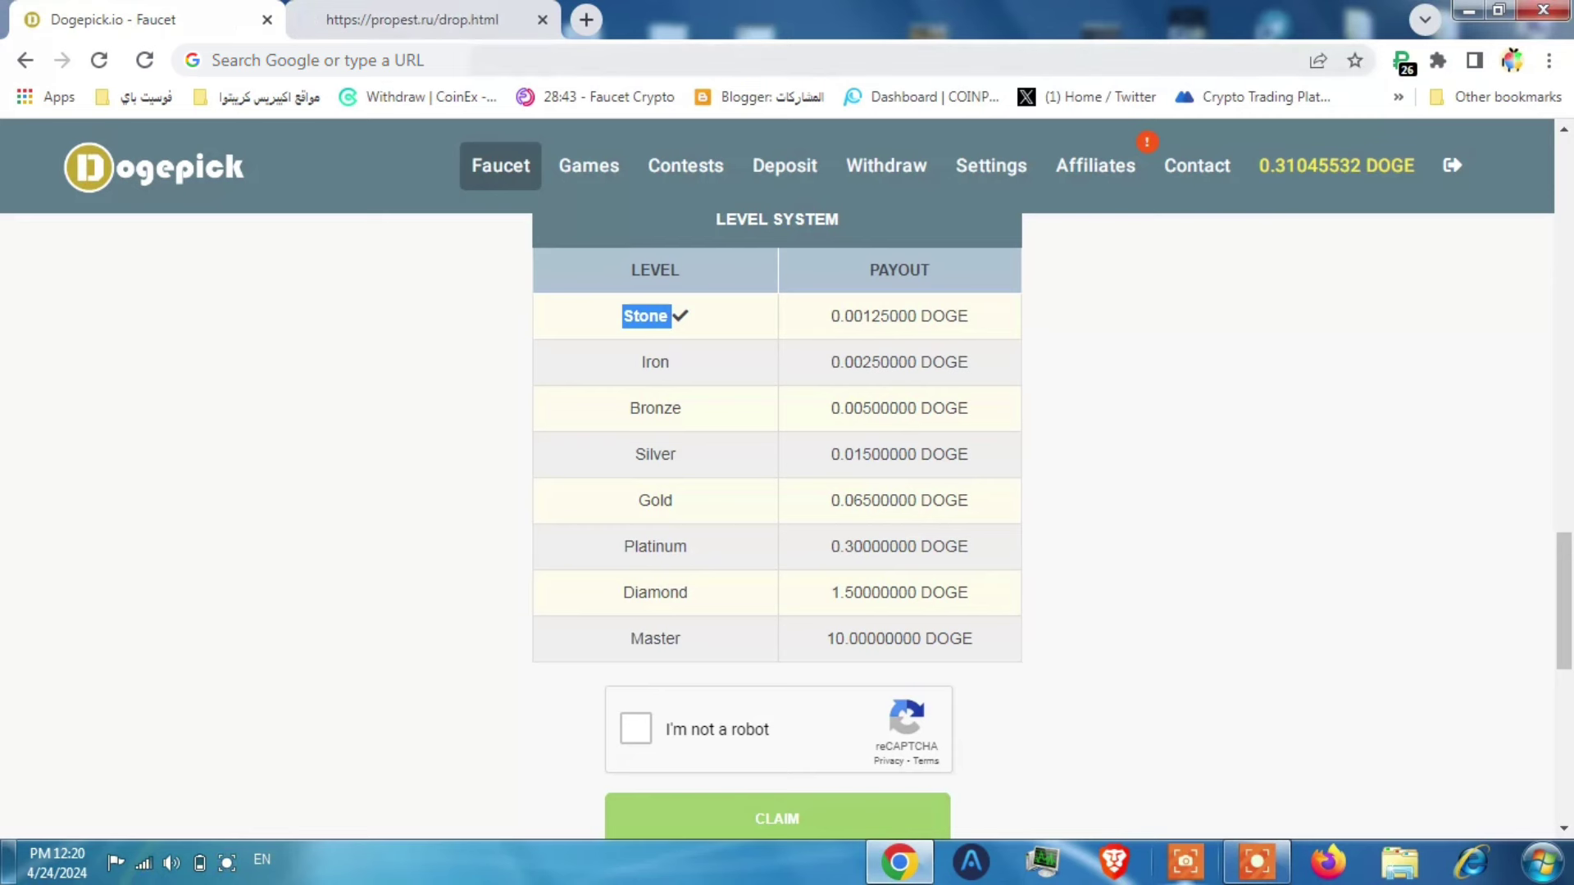
left_click(1183, 348)
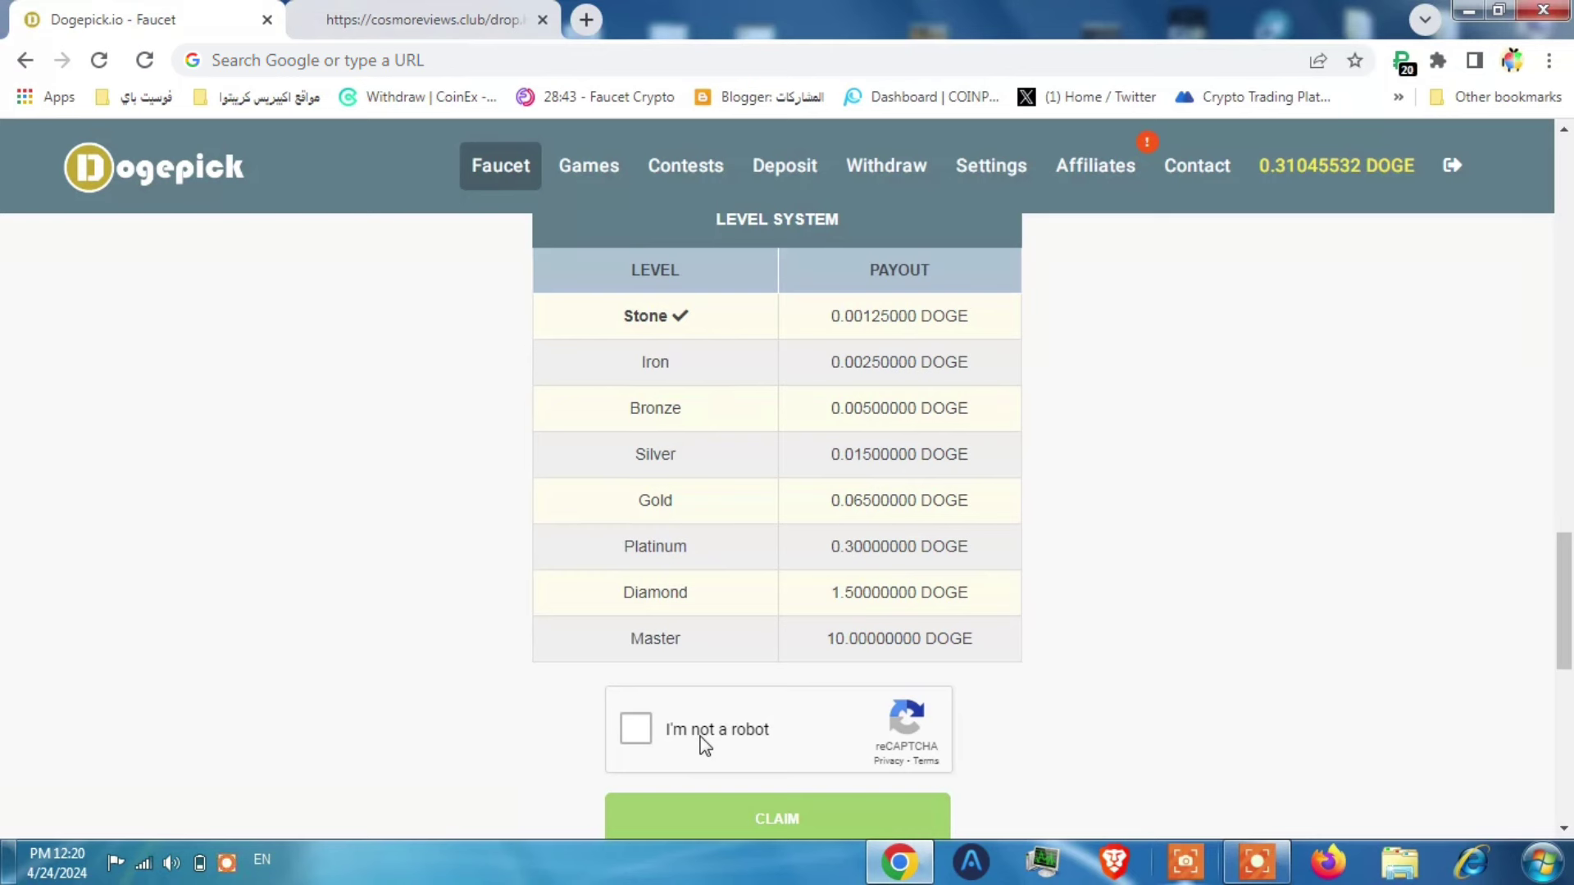
Pass the reCAPTCHA check, claim the hourly faucet reward and look at the countdown timer.
left_click(653, 756)
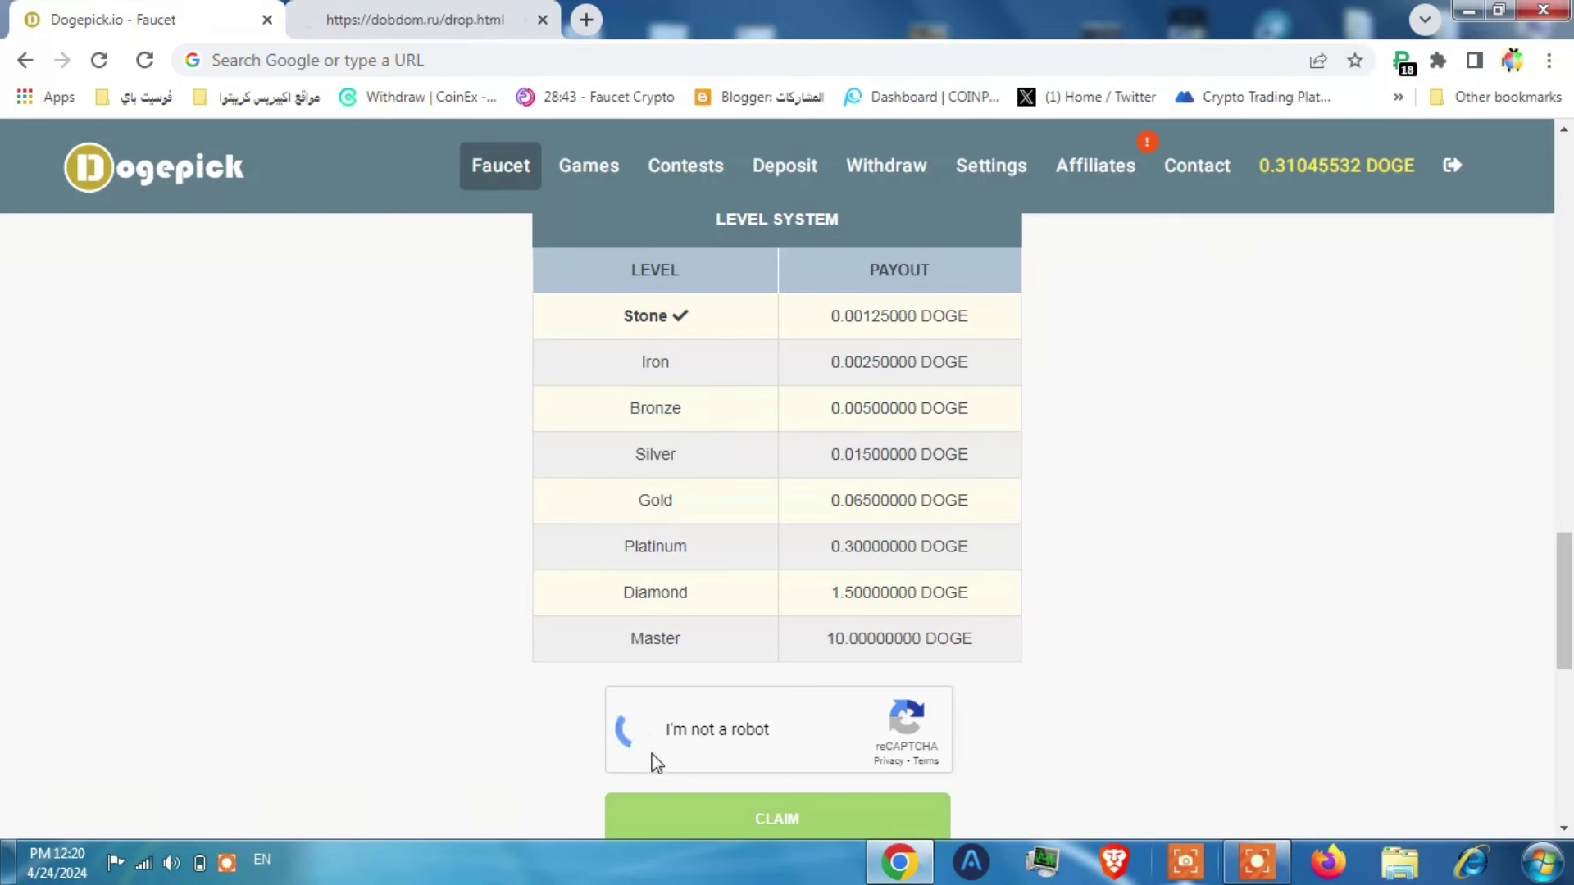
left_click(710, 820)
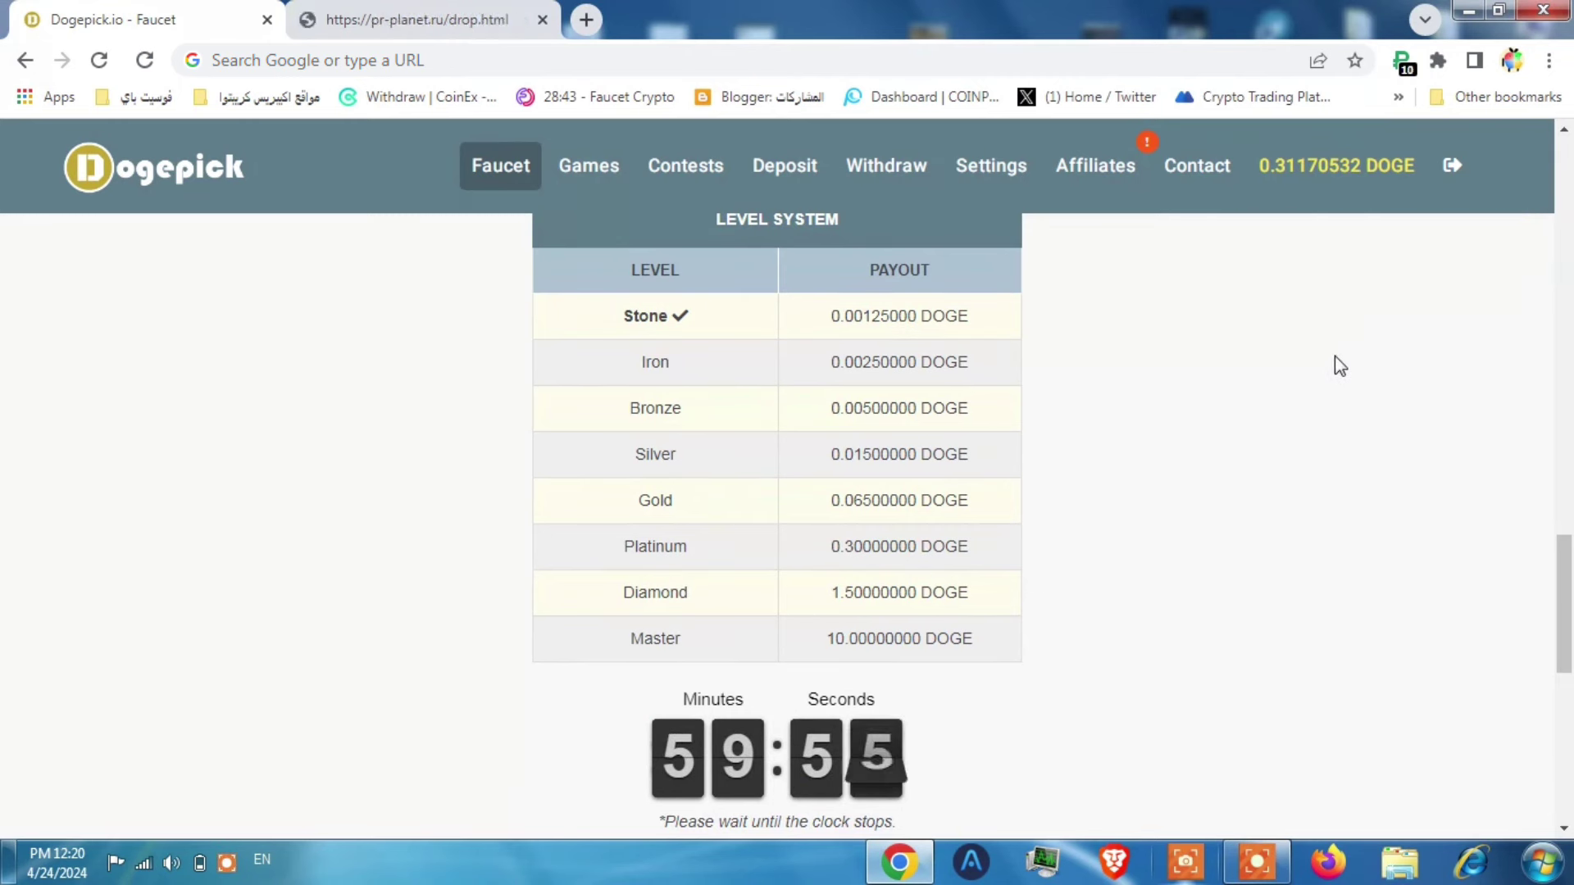
scroll(1335, 361, "up", 4)
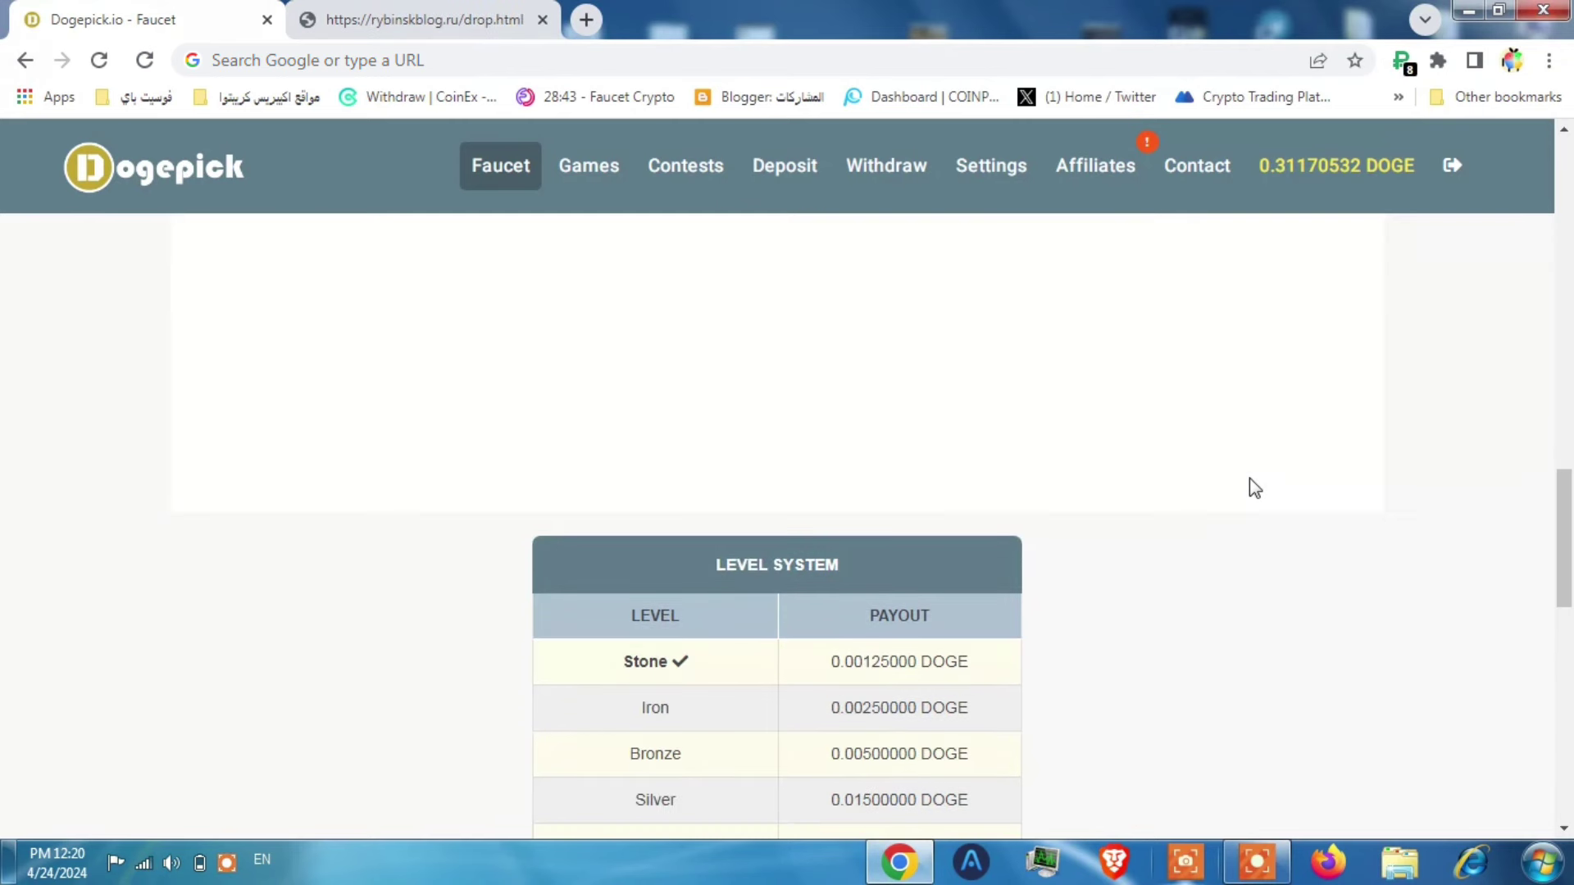
scroll(1249, 479, "down", 4)
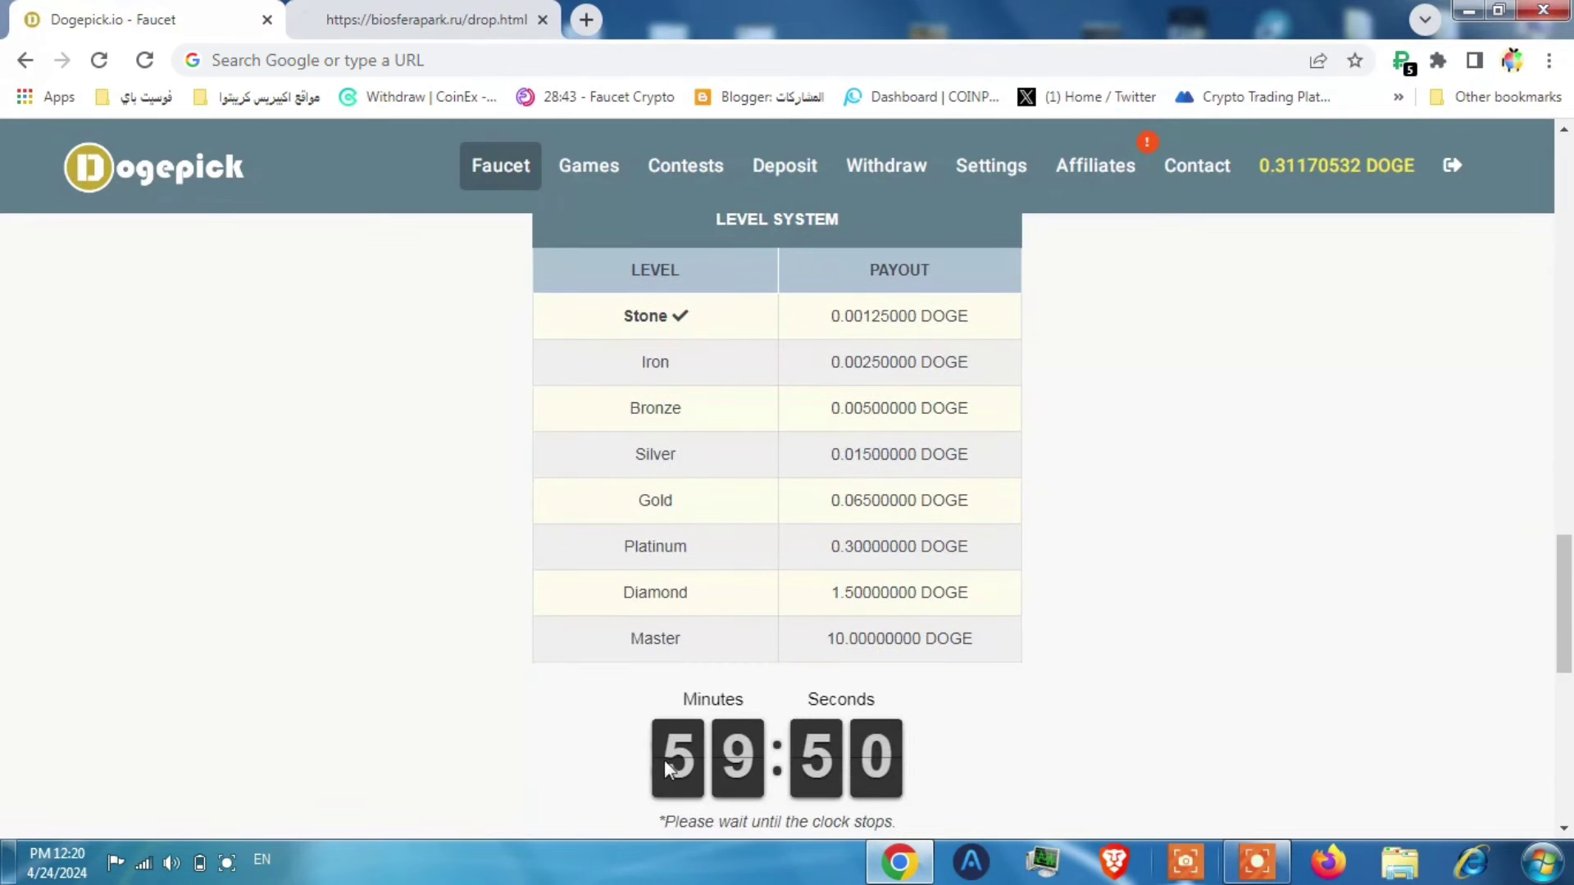
Examine the survey offers on the faucet page, including the CPX Research survey panel.
scroll(935, 704, "up", 8)
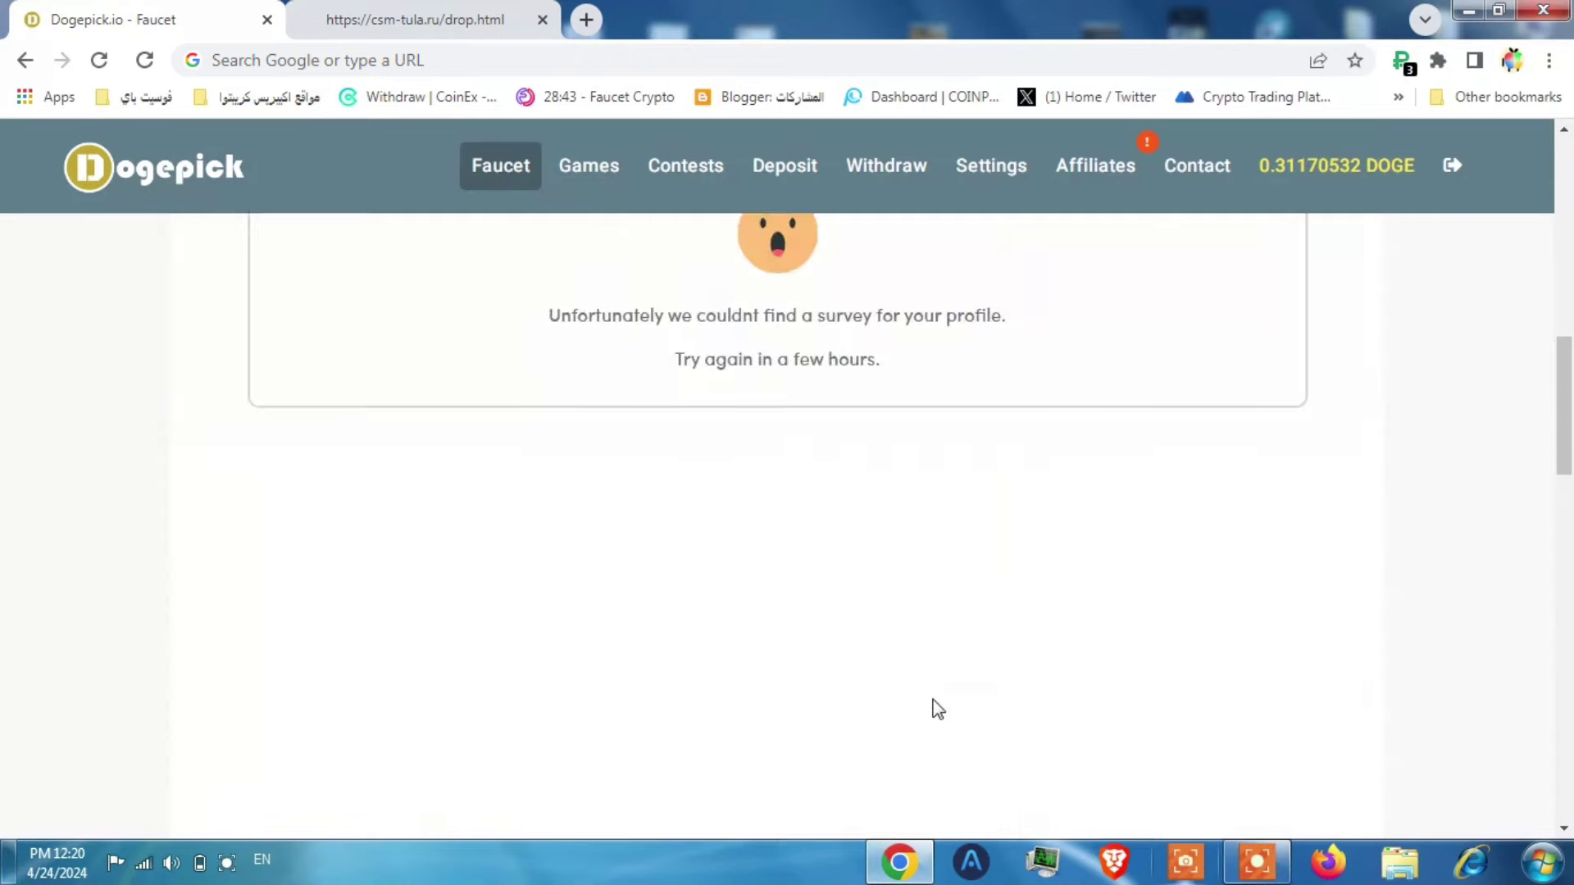
scroll(938, 710, "up", 5)
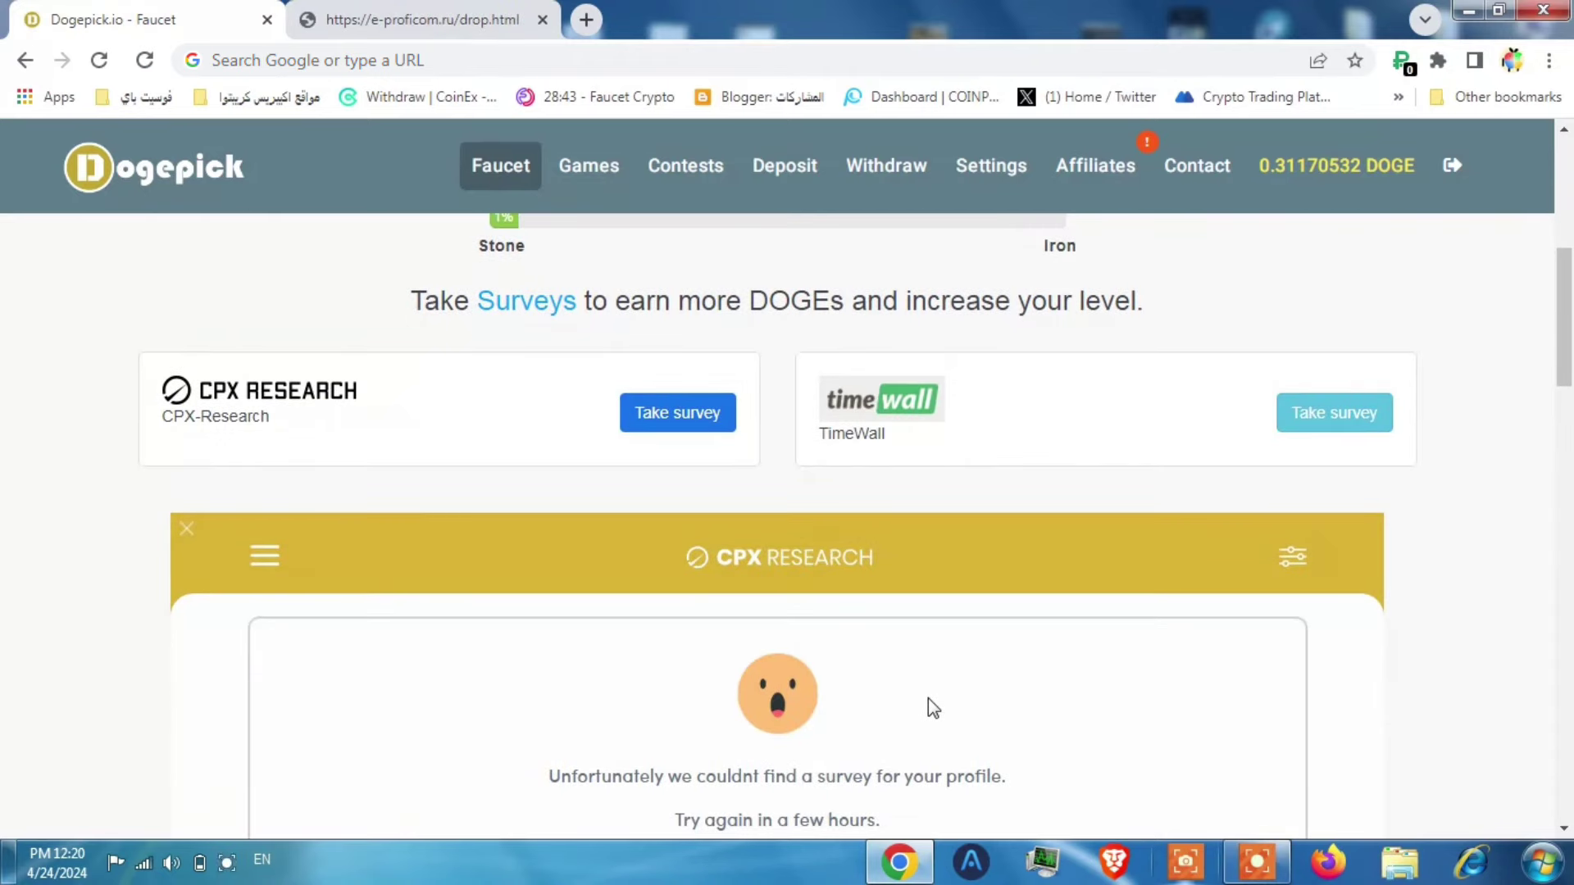
scroll(928, 697, "down", 3)
scroll(755, 716, "up", 3)
scroll(894, 589, "down", 3)
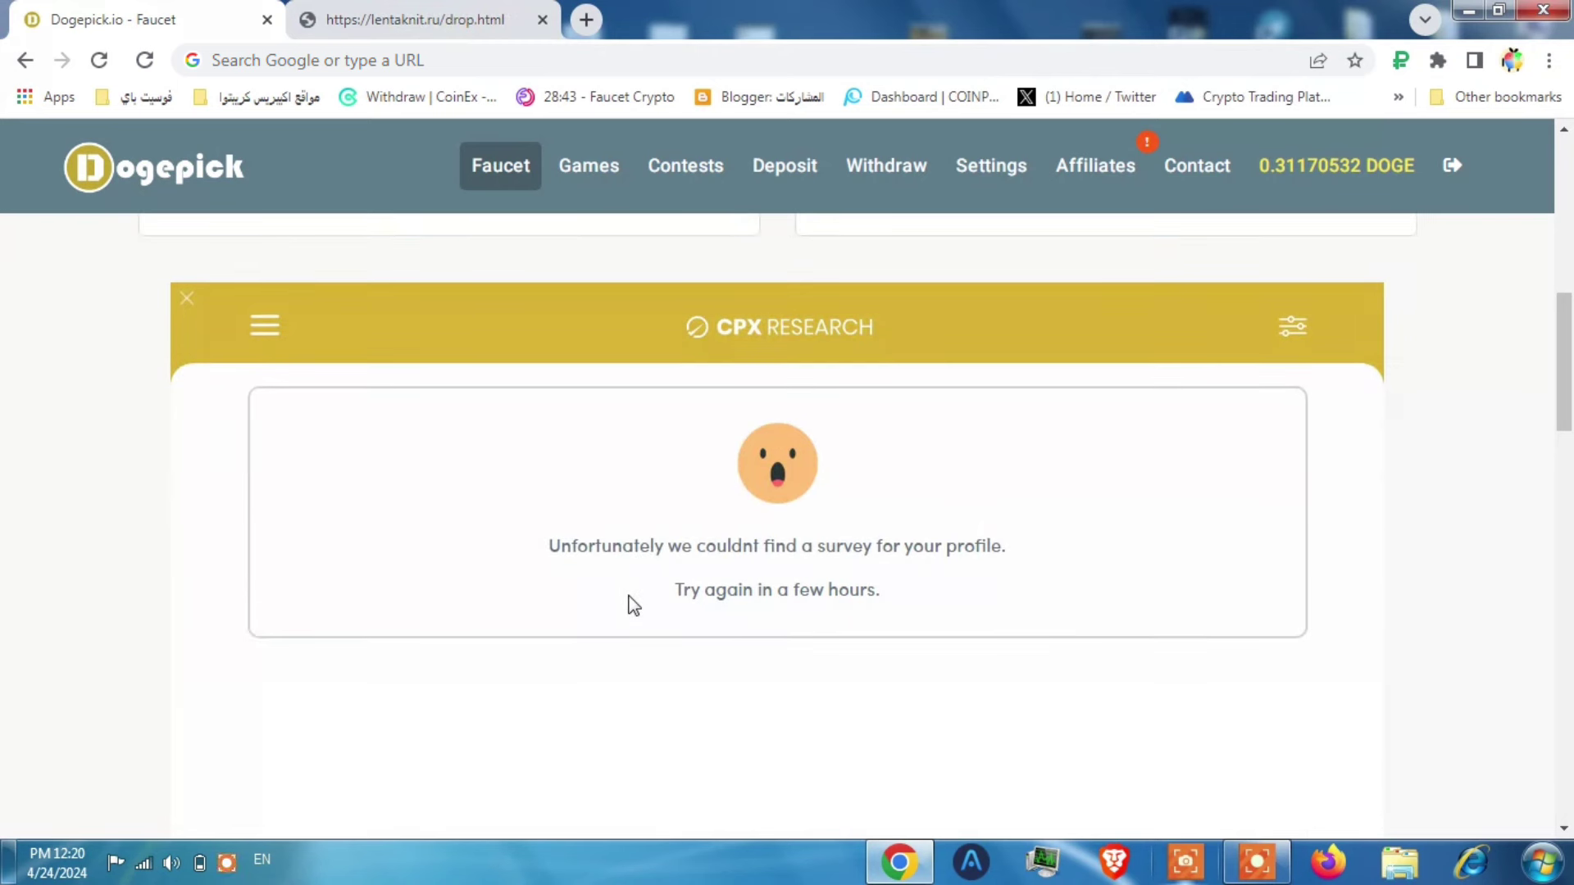